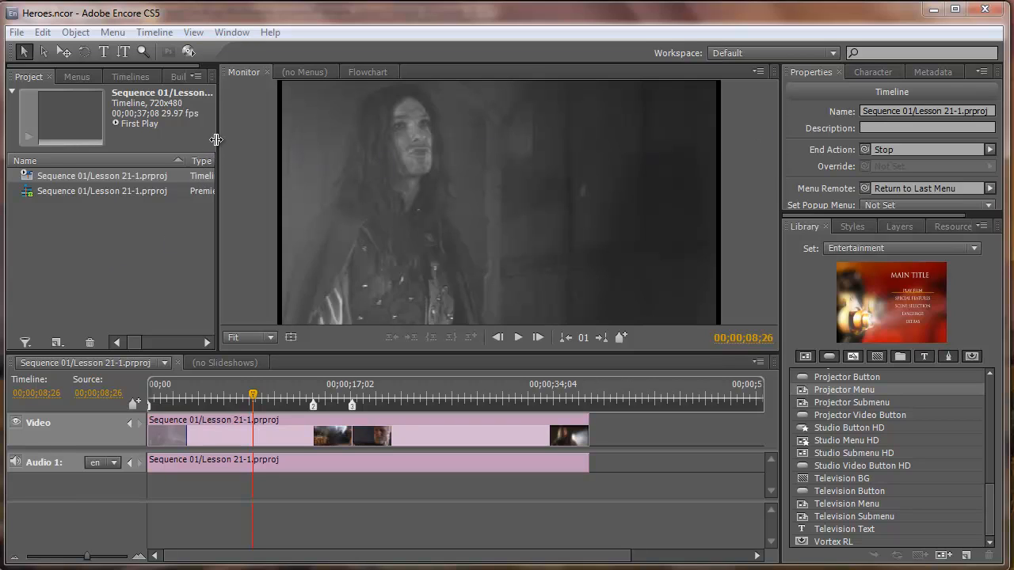
# Step: Widen the project area and look over the build settings, the timelines list and the menus list
pyautogui.moveTo(217, 141); pyautogui.dragTo(276, 142)
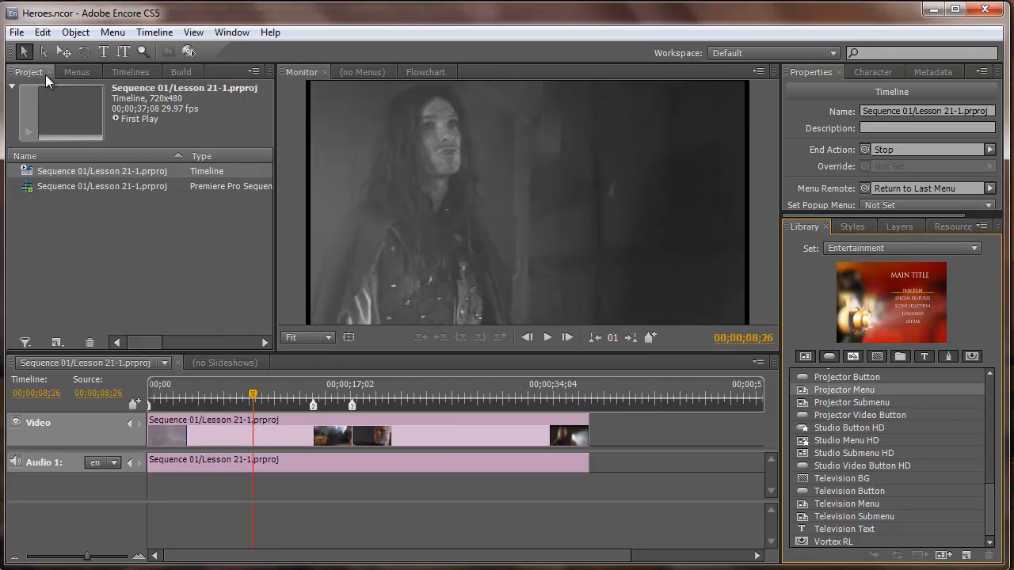
pyautogui.click(182, 72)
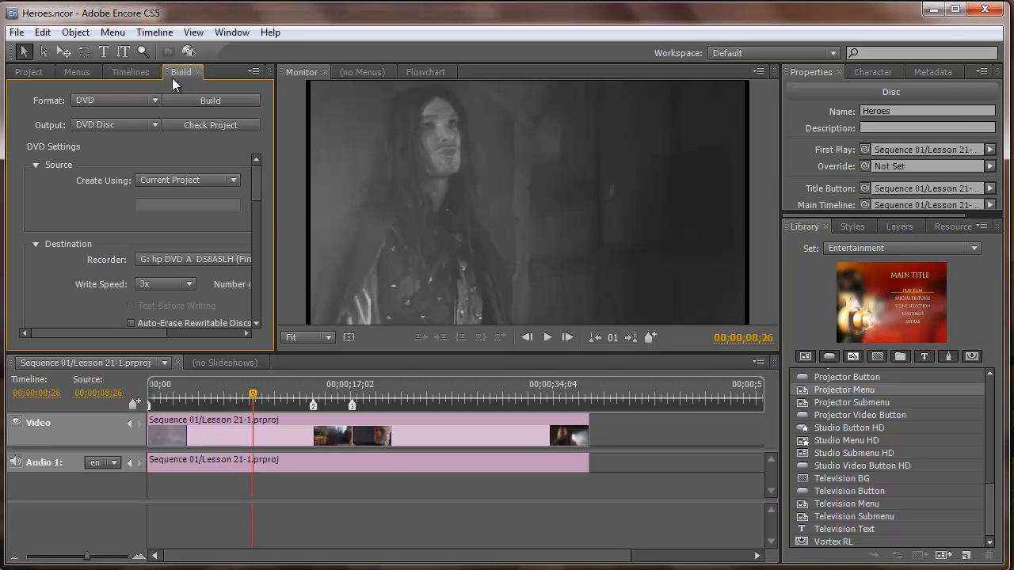
pyautogui.click(138, 73)
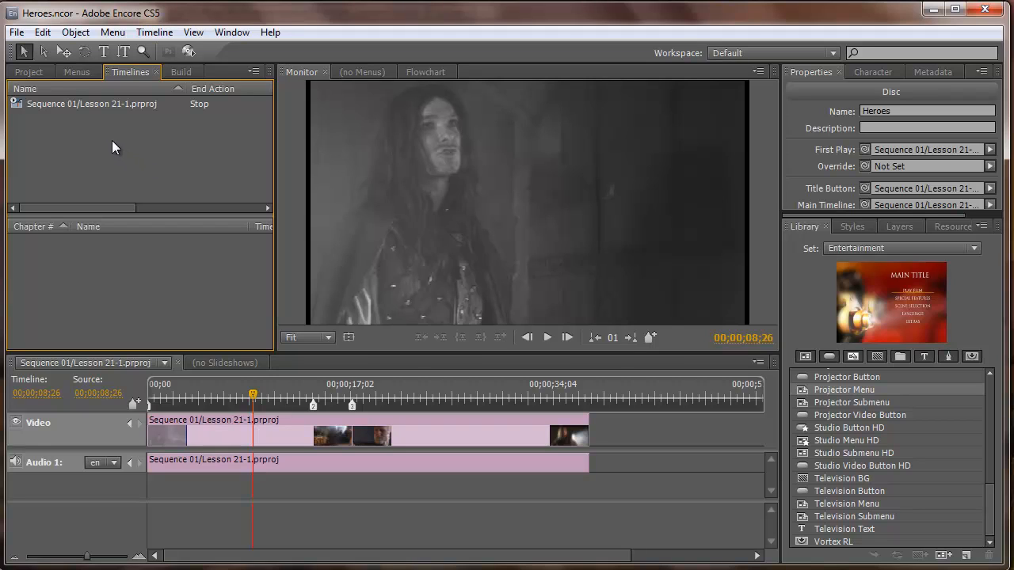
pyautogui.click(76, 75)
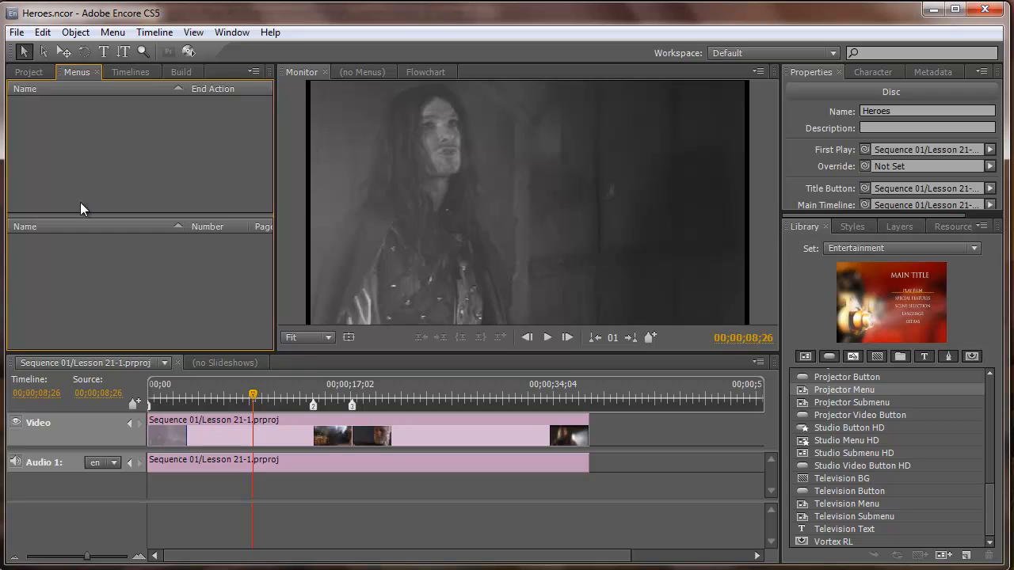
pyautogui.click(33, 74)
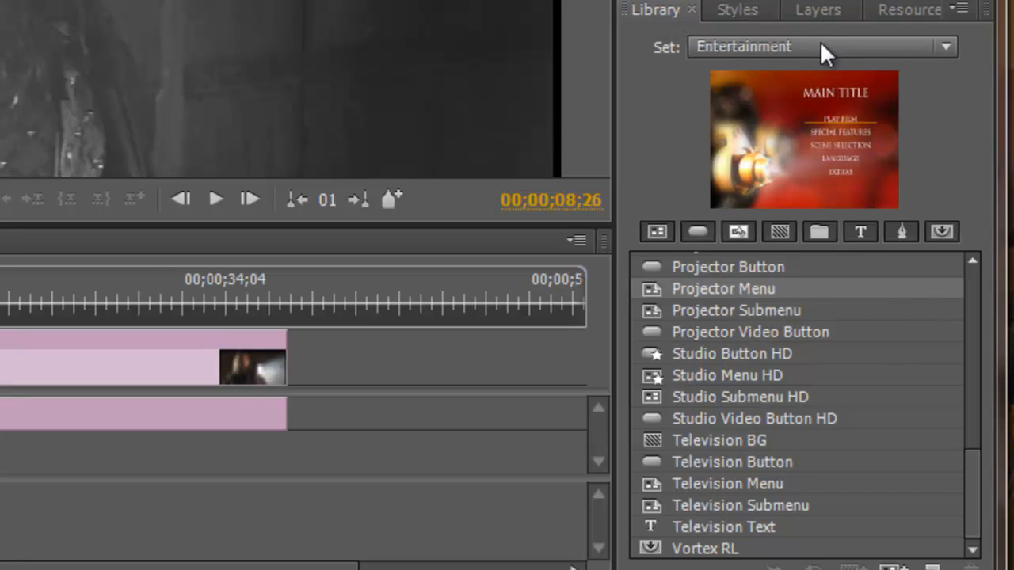
# Step: Look at the Technology set of menu templates in the library and return to the Entertainment set
pyautogui.click(793, 44)
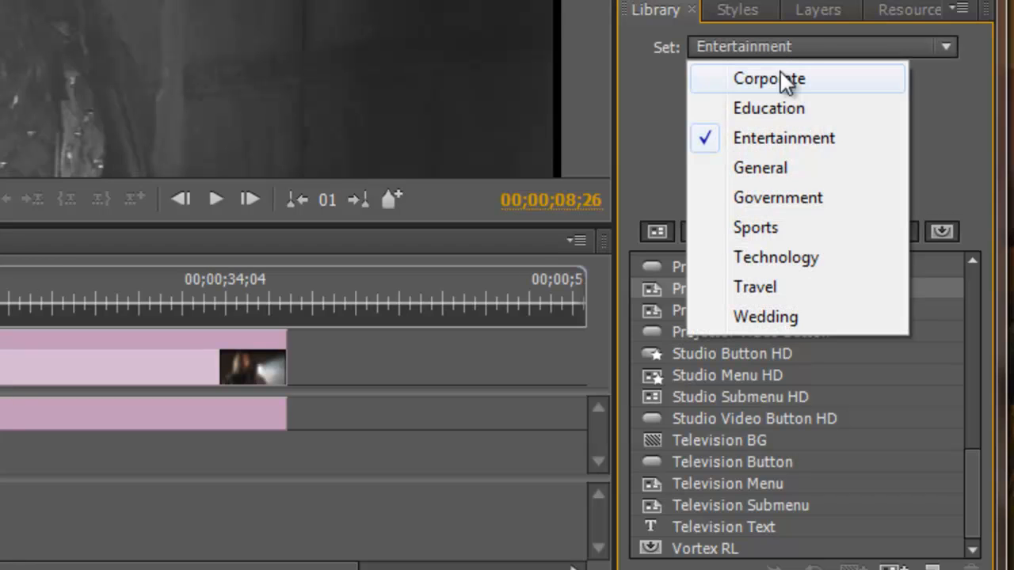
pyautogui.click(766, 260)
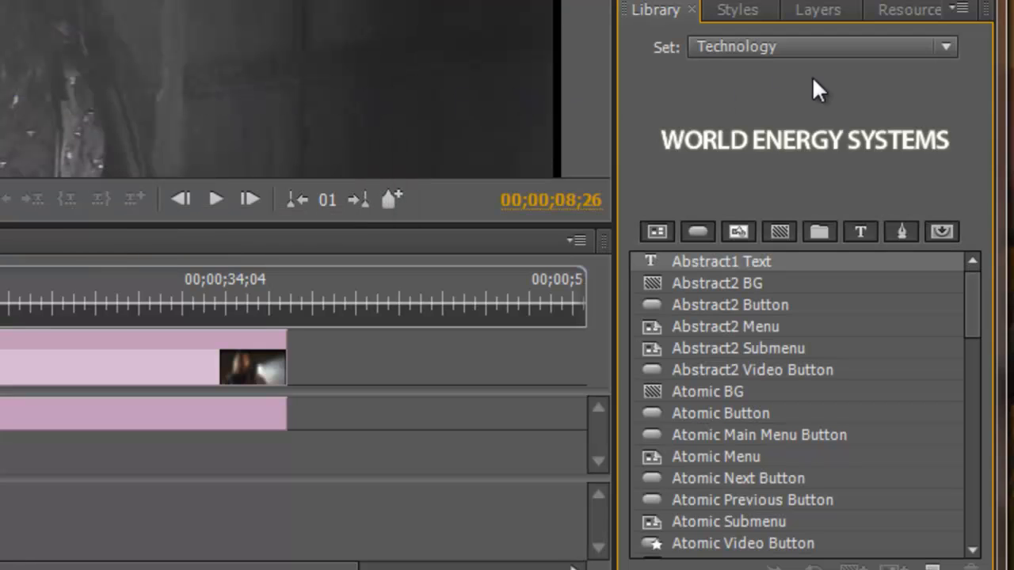
pyautogui.click(752, 47)
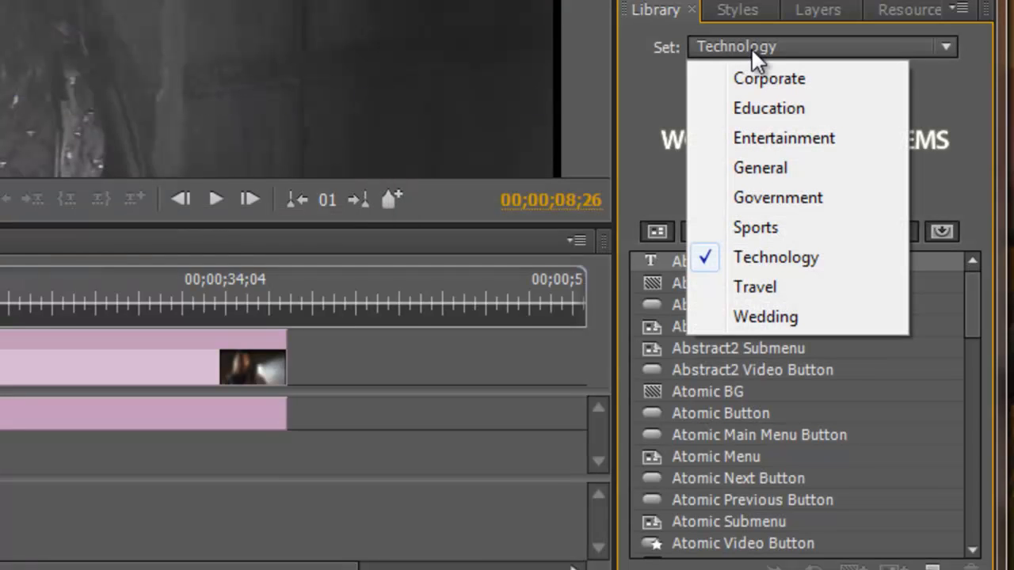
pyautogui.click(761, 138)
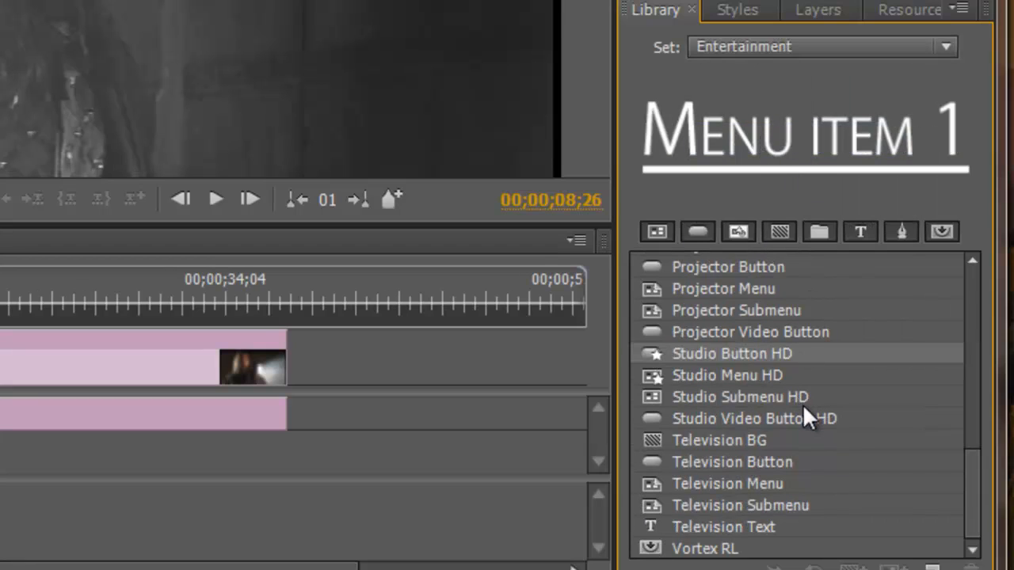
# Step: Preview the Projector background, button, menu, submenu and video button templates in the Entertainment set
pyautogui.moveTo(971, 475); pyautogui.dragTo(961, 435)
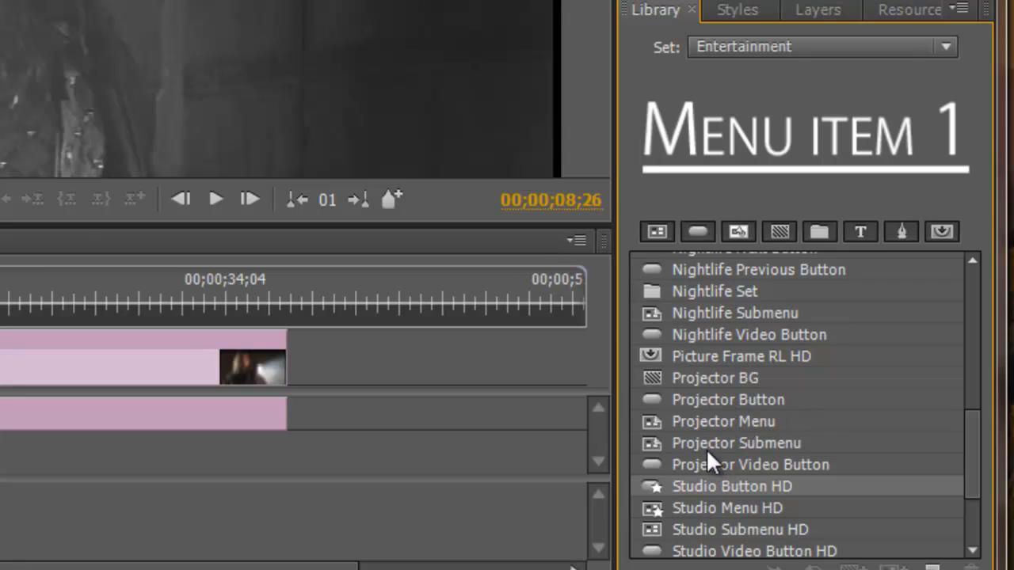
pyautogui.click(686, 381)
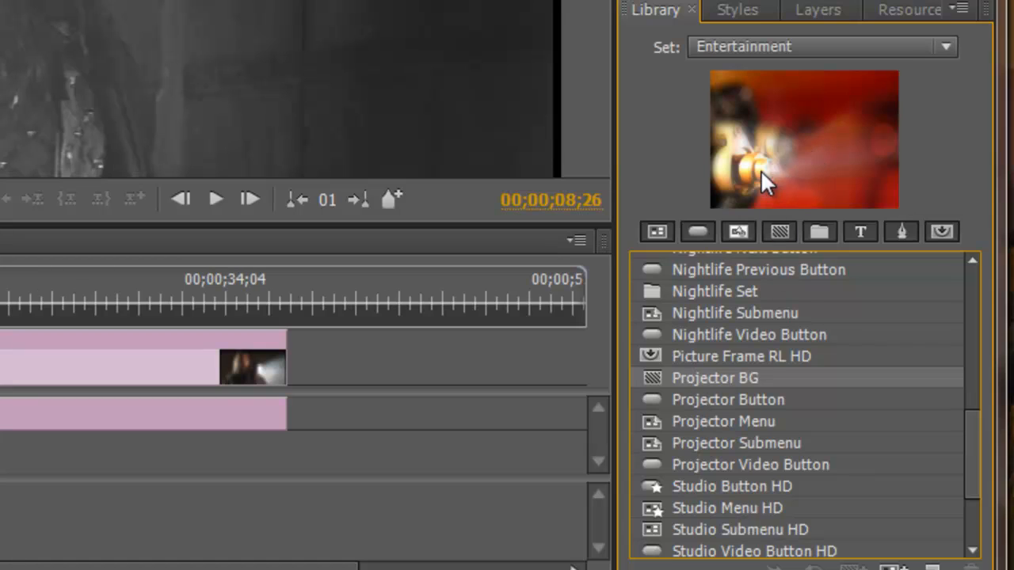
pyautogui.click(660, 404)
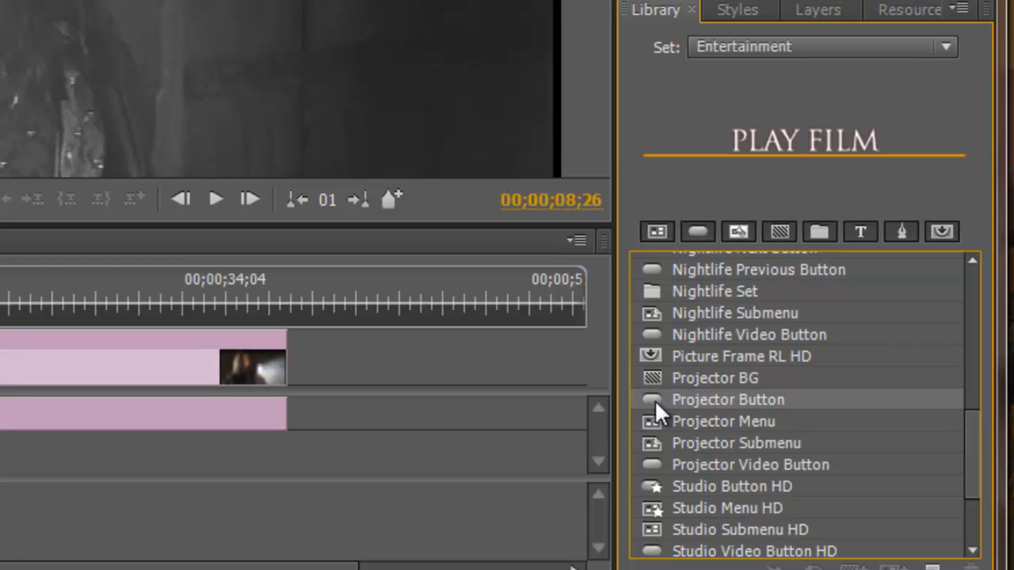
pyautogui.click(648, 425)
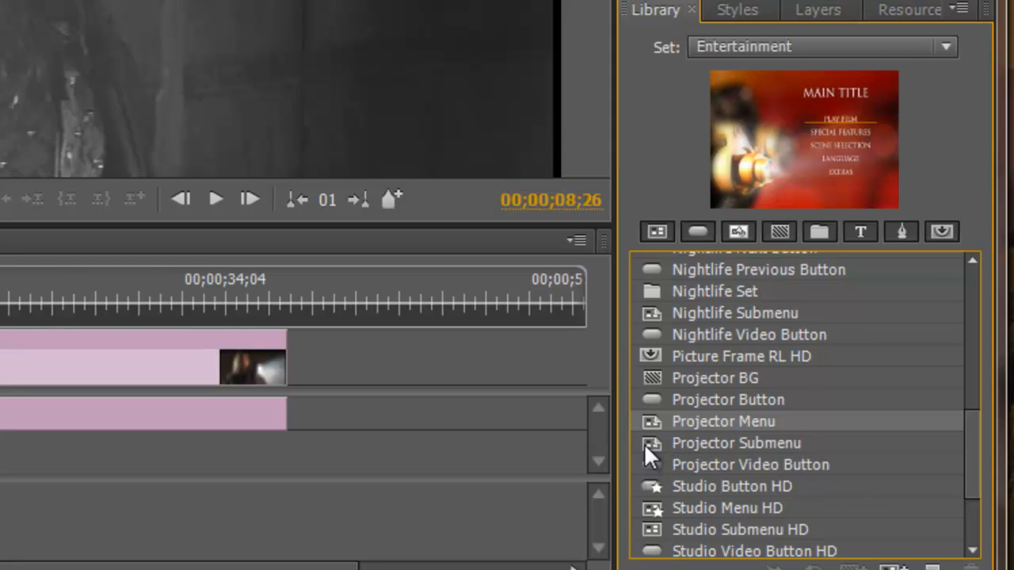
pyautogui.click(649, 443)
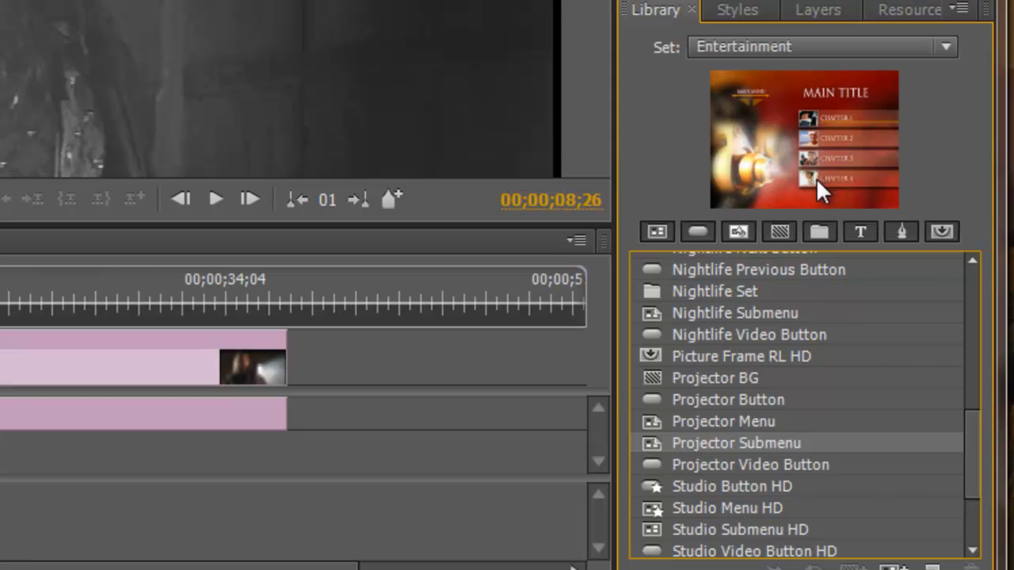
pyautogui.click(703, 467)
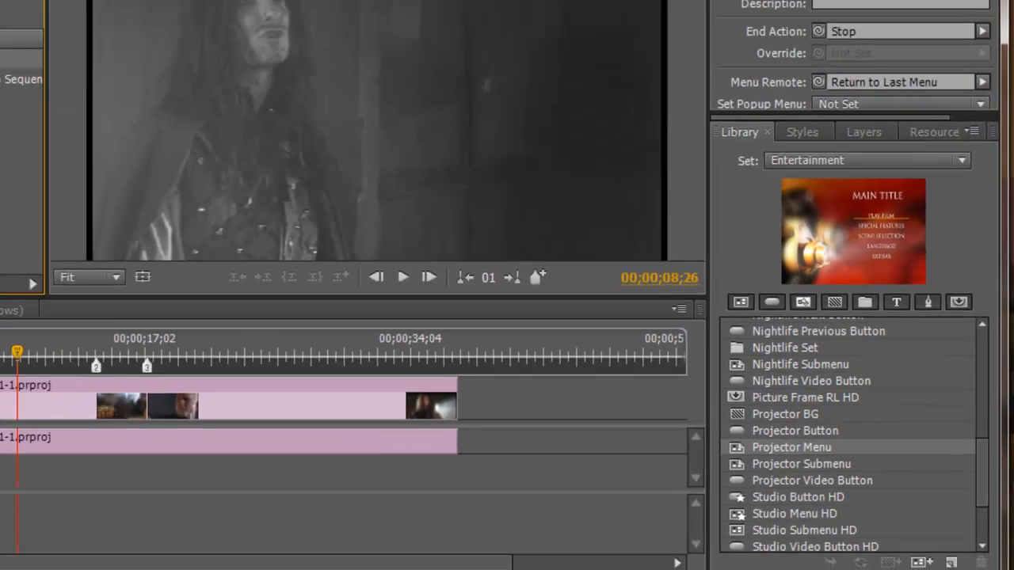
# Step: Add the Projector Menu and Projector Submenu templates to the project's list of menus
pyautogui.click(85, 77)
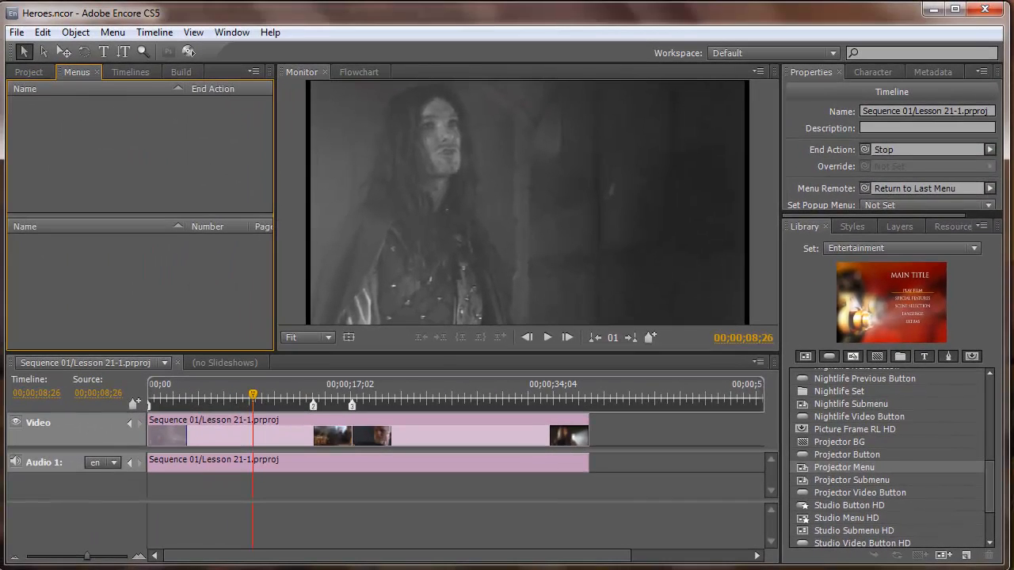
pyautogui.click(804, 469)
pyautogui.moveTo(805, 469); pyautogui.dragTo(181, 161)
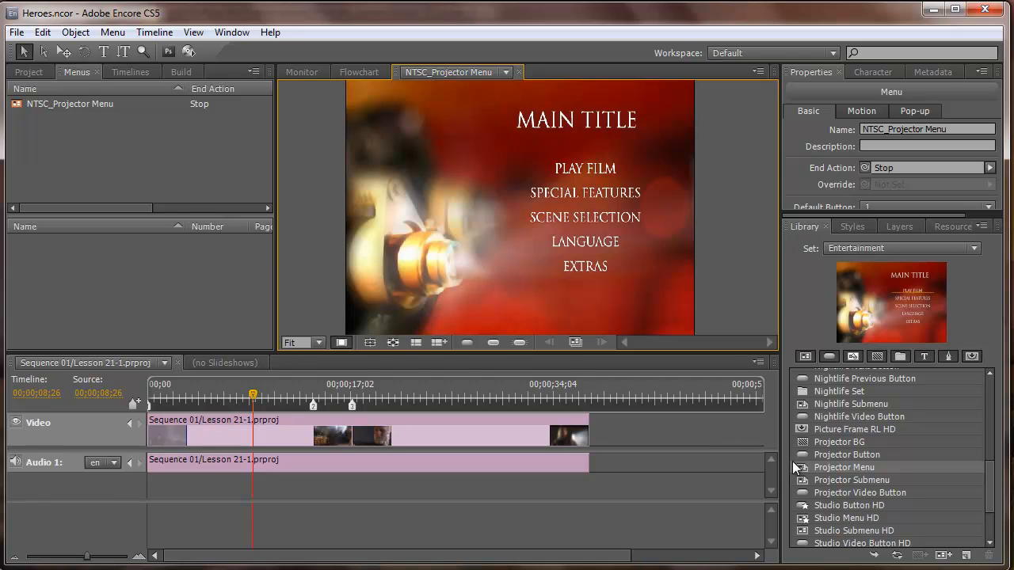
pyautogui.click(805, 480)
pyautogui.moveTo(805, 479); pyautogui.dragTo(148, 176)
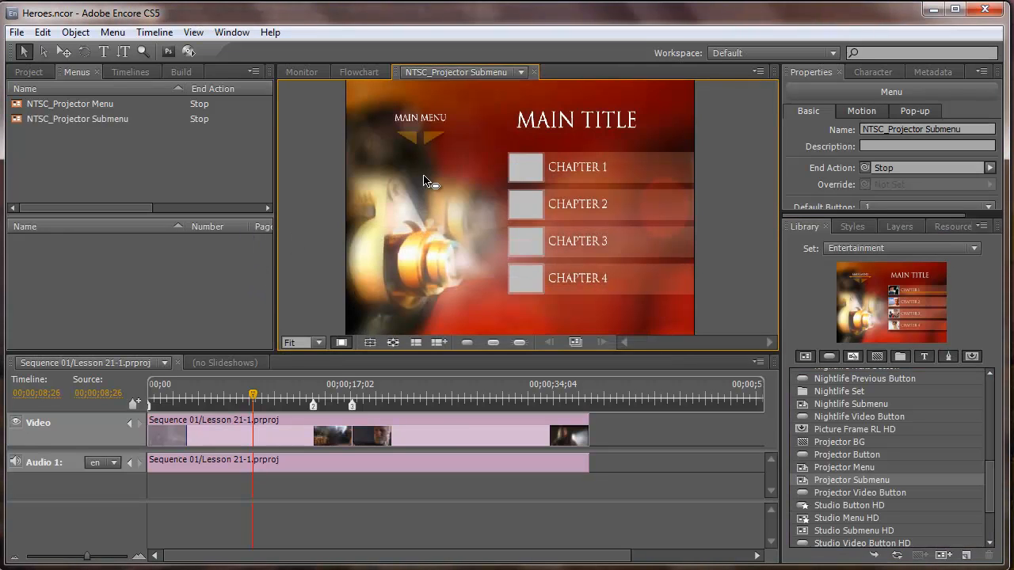
# Step: Close the submenu's view and open NTSC_Projector Menu for editing
pyautogui.click(86, 105)
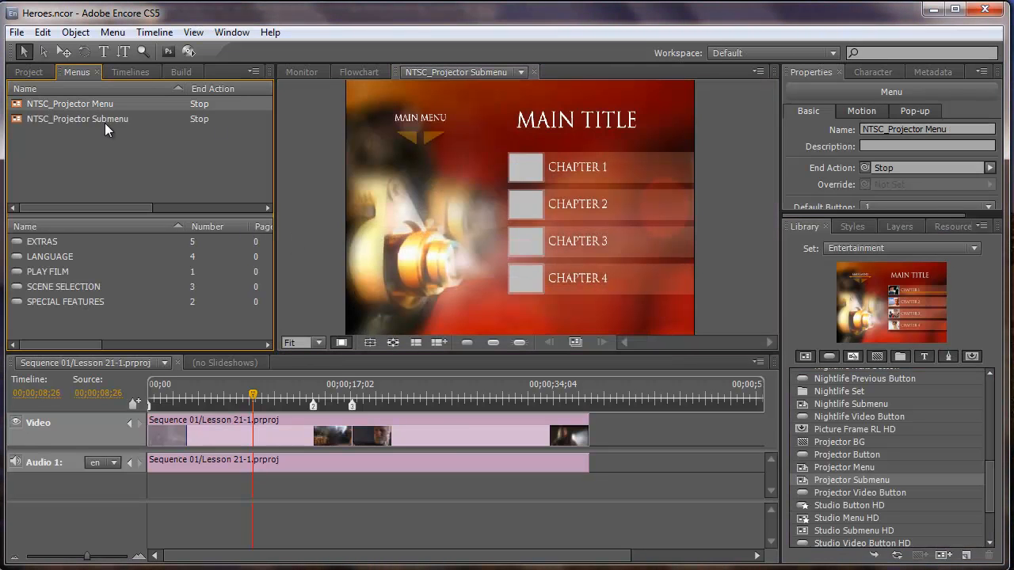
pyautogui.click(61, 119)
pyautogui.click(67, 105)
pyautogui.click(536, 72)
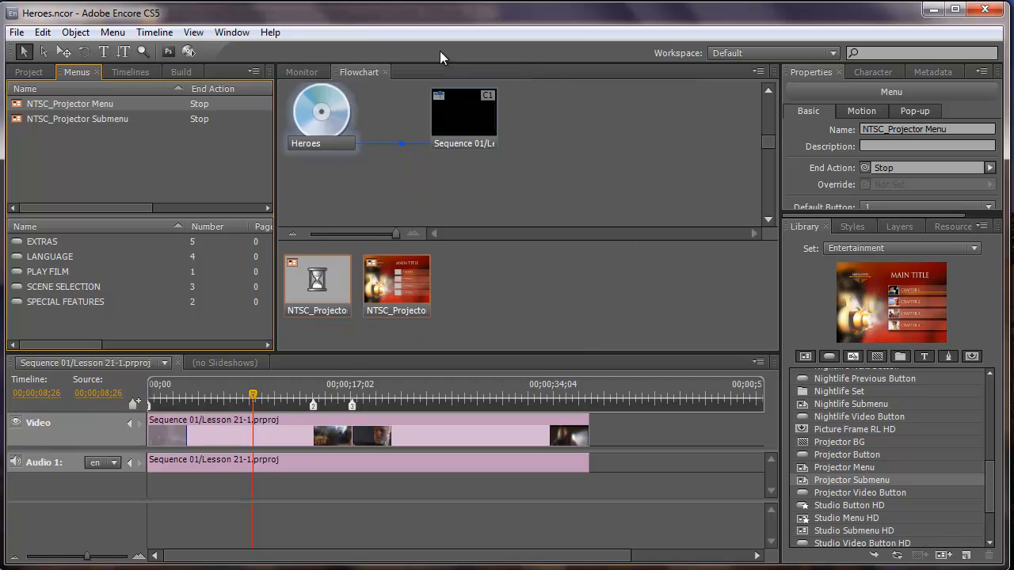
pyautogui.click(304, 73)
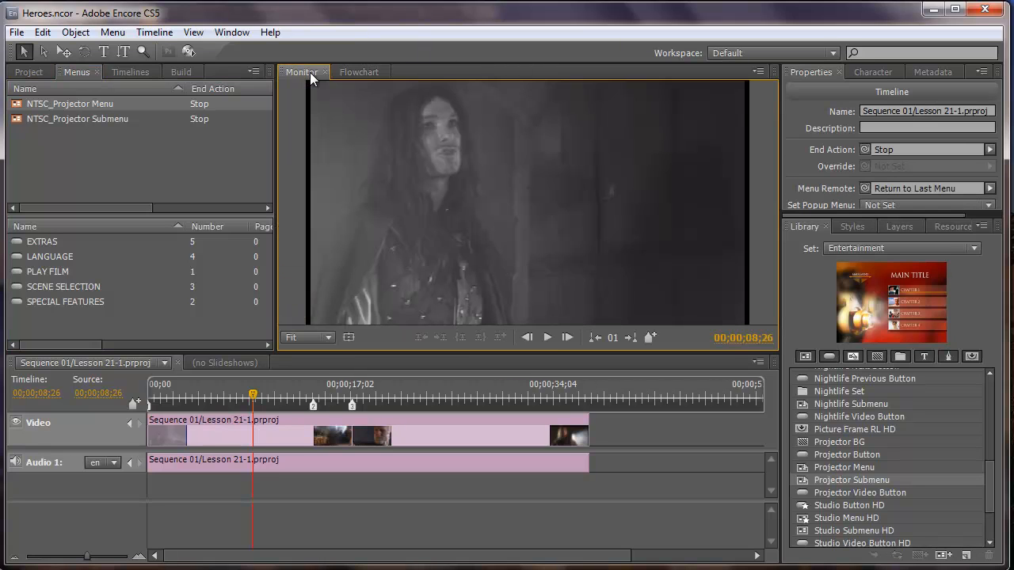
pyautogui.doubleClick(17, 105)
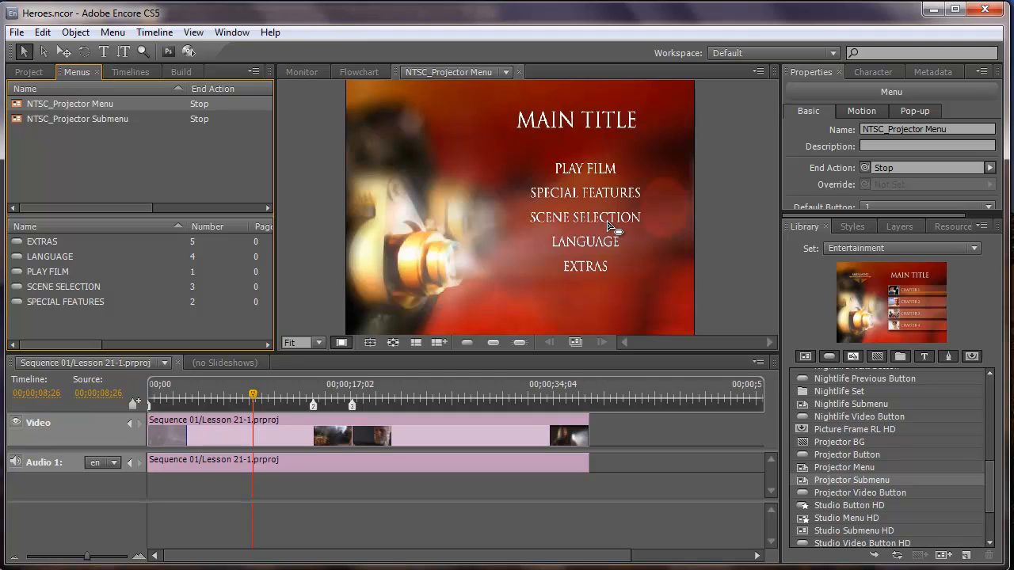
# Step: Change the main title text of the Projector menu to "Our Heroes"
pyautogui.click(590, 132)
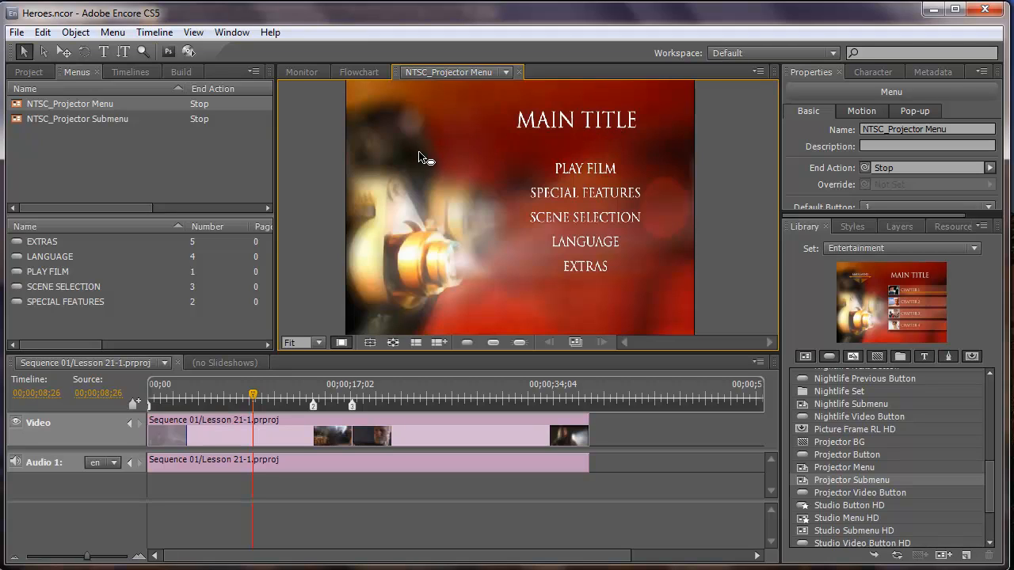
pyautogui.doubleClick(554, 120)
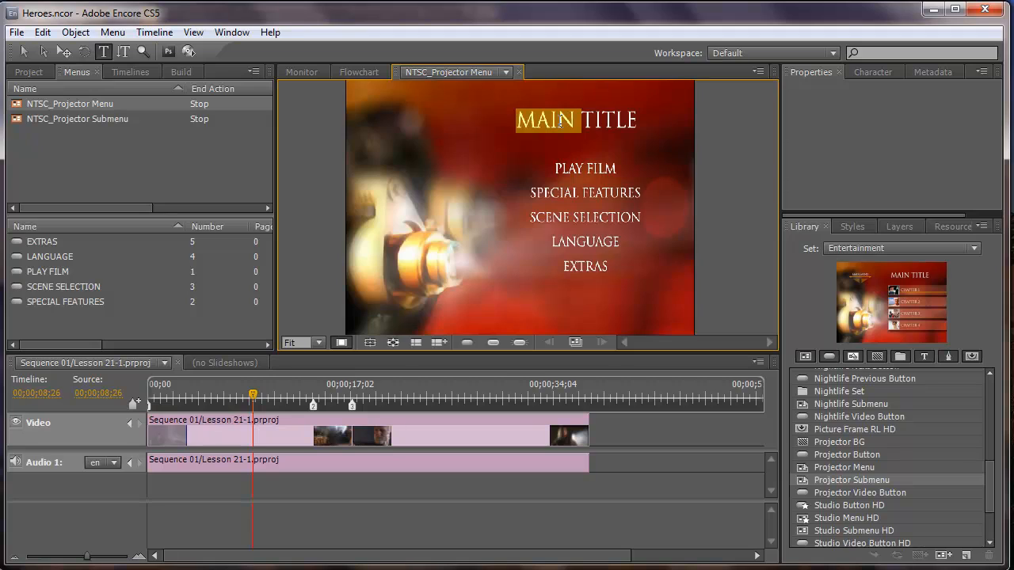
pyautogui.write('OUR')
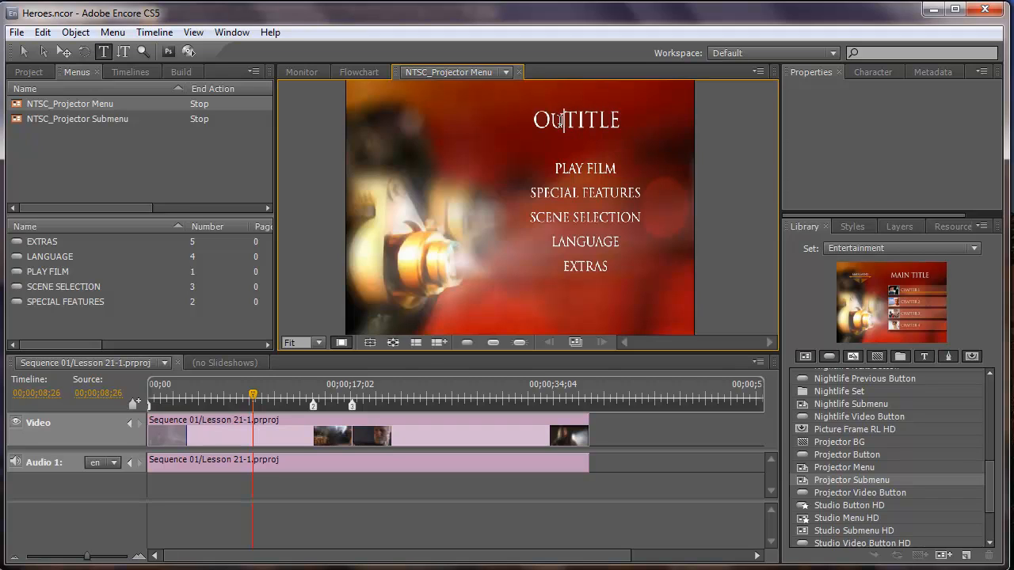
pyautogui.doubleClick(599, 119)
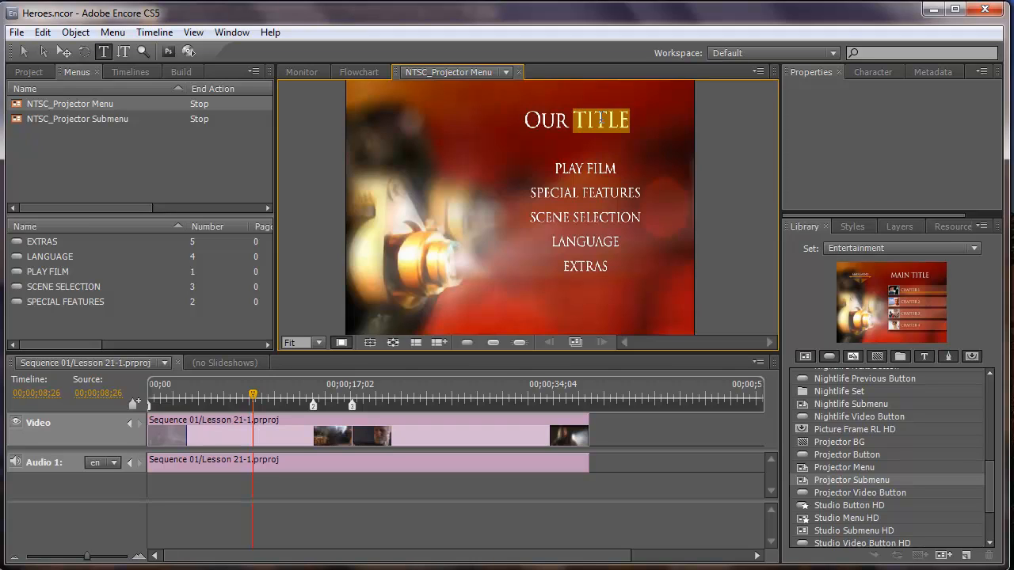
pyautogui.write('Heroes')
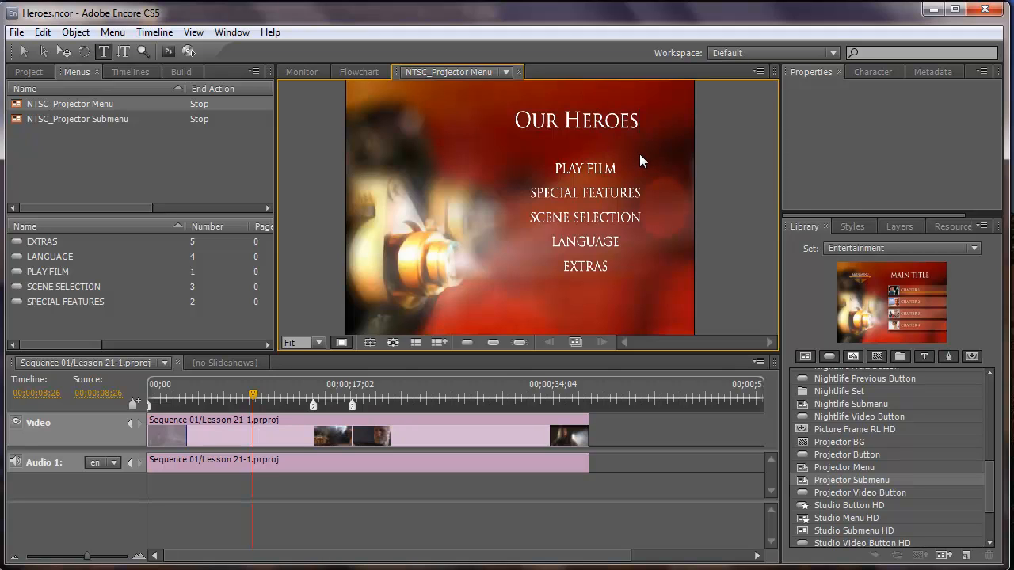
pyautogui.press('Escape')
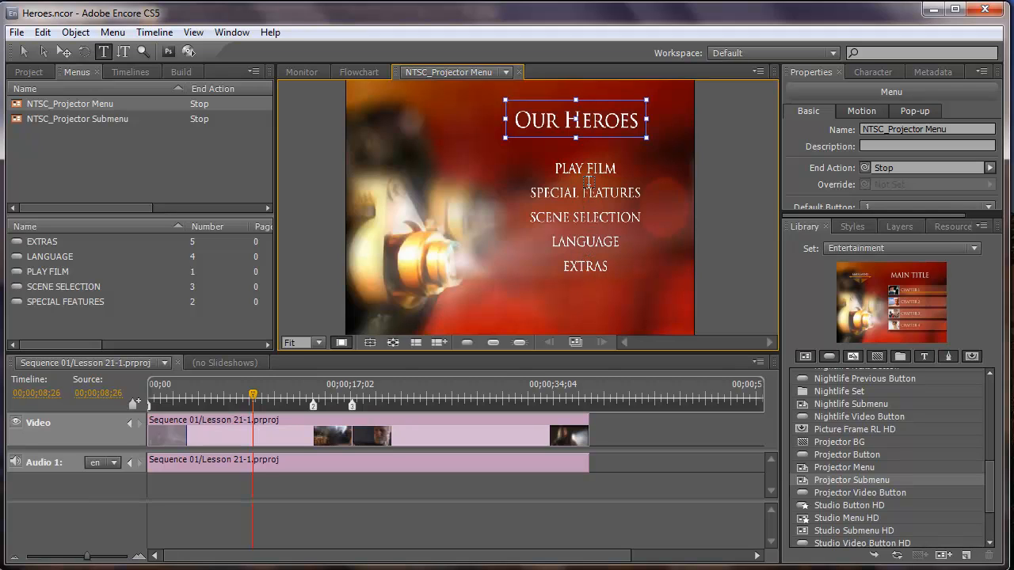
# Step: Select the PLAY FILM button with the Selection tool and enlarge the properties area to show all its settings
pyautogui.click(23, 54)
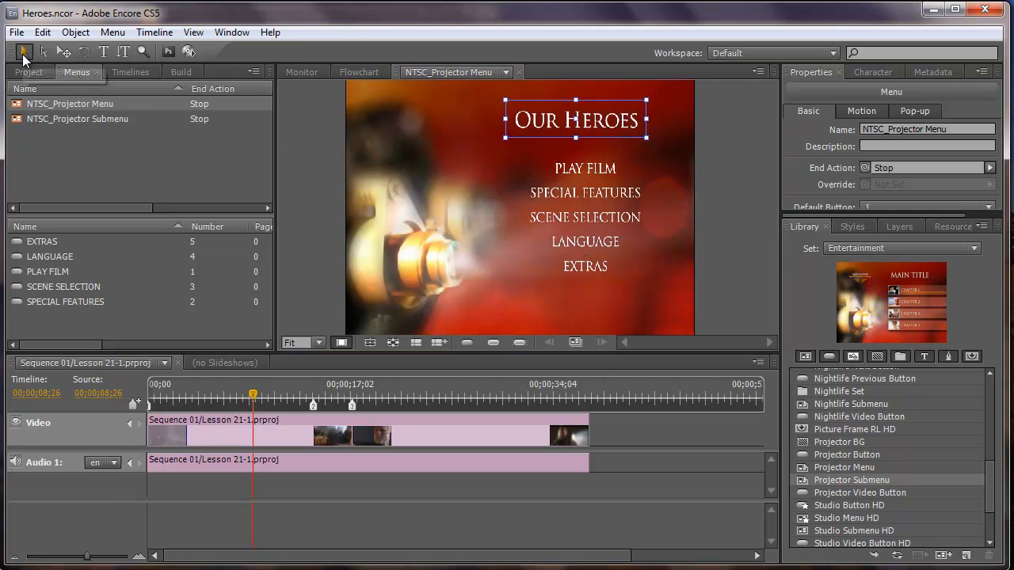
pyautogui.click(588, 173)
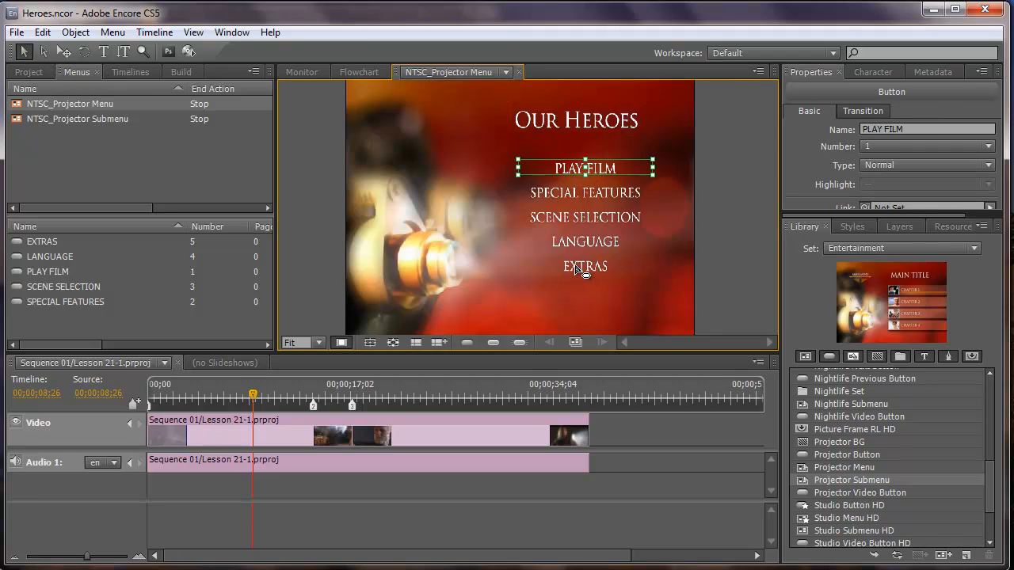
pyautogui.moveTo(831, 211); pyautogui.dragTo(833, 310)
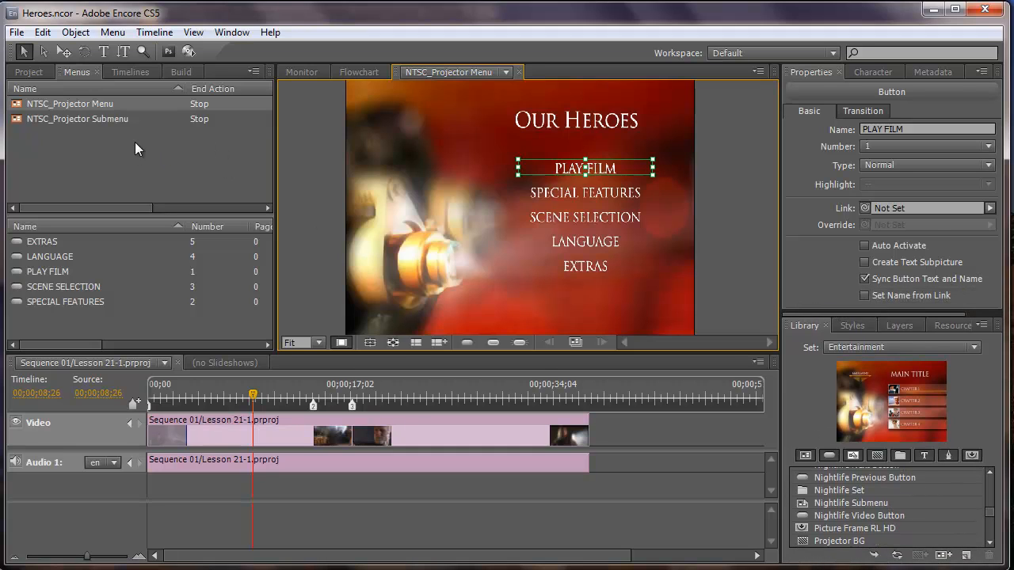
# Step: Check the link setting of the PLAY FILM button and inspect the properties of the Sequence 01/Lesson 21-1.prproj timeline
pyautogui.click(30, 72)
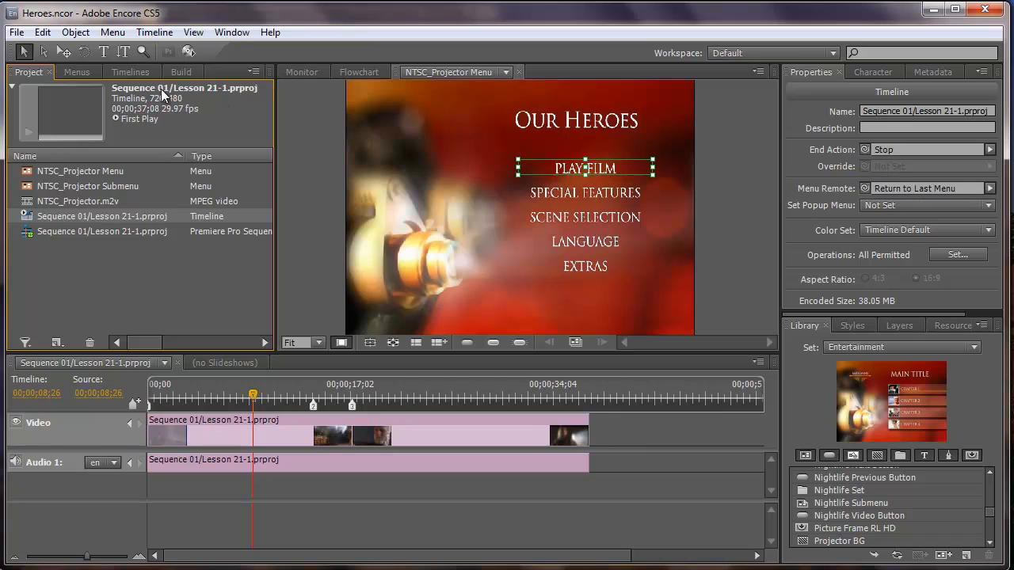
pyautogui.click(84, 73)
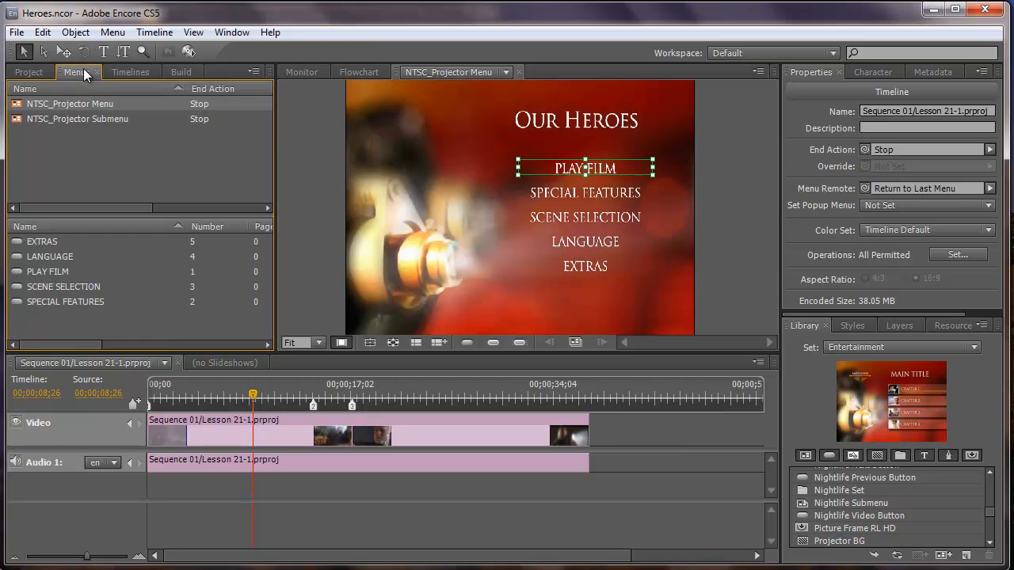
pyautogui.click(617, 171)
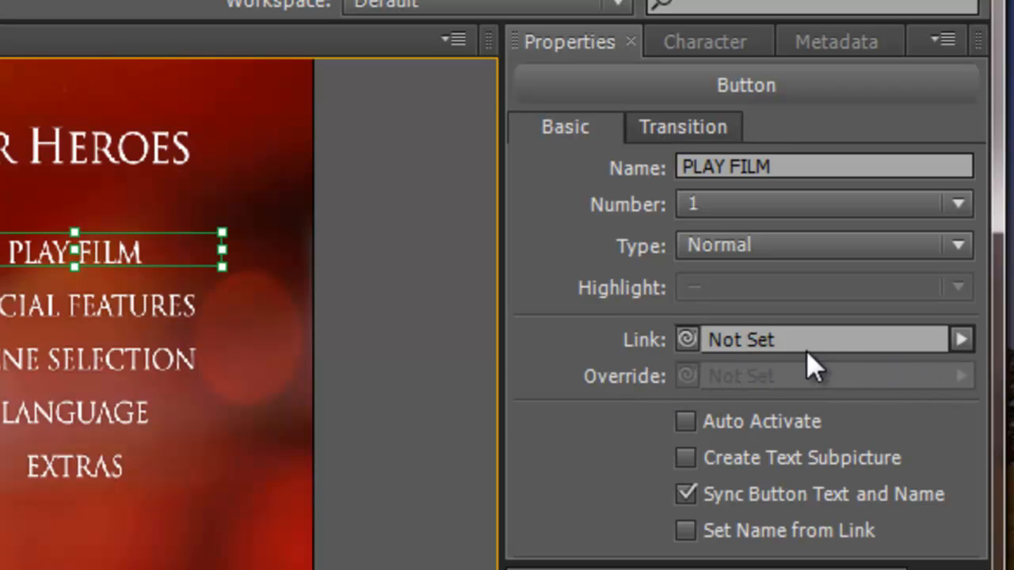
pyautogui.click(2, 301)
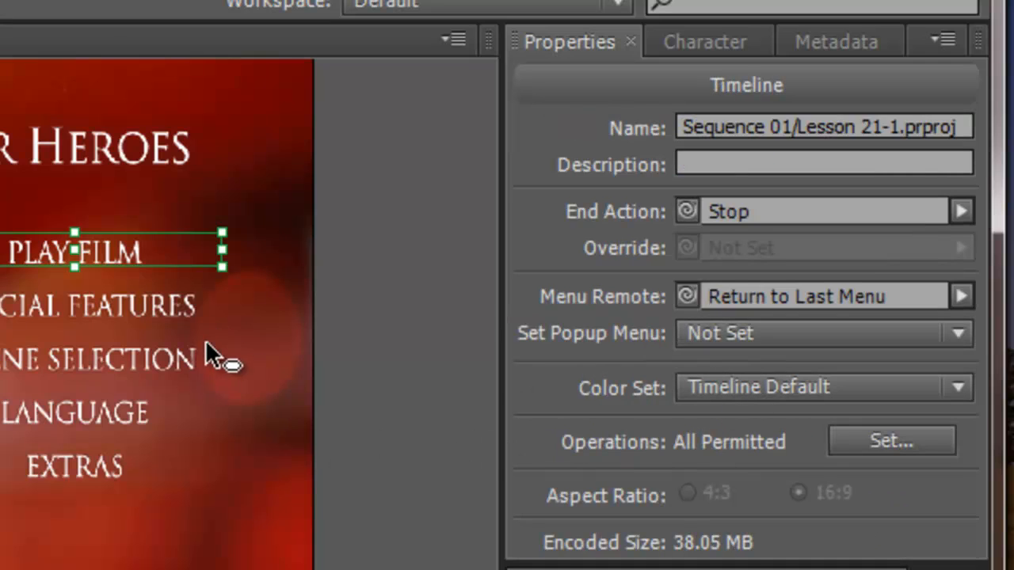
# Step: Link the PLAY FILM button to Chapter 1 of the Sequence 01/Lesson 21-1.prproj timeline
pyautogui.click(150, 270)
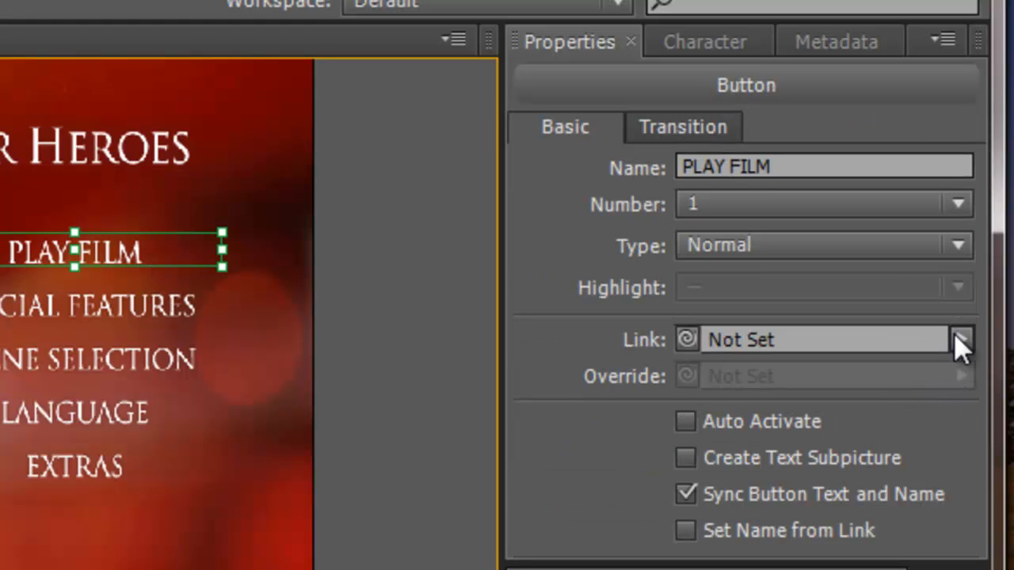
pyautogui.click(959, 338)
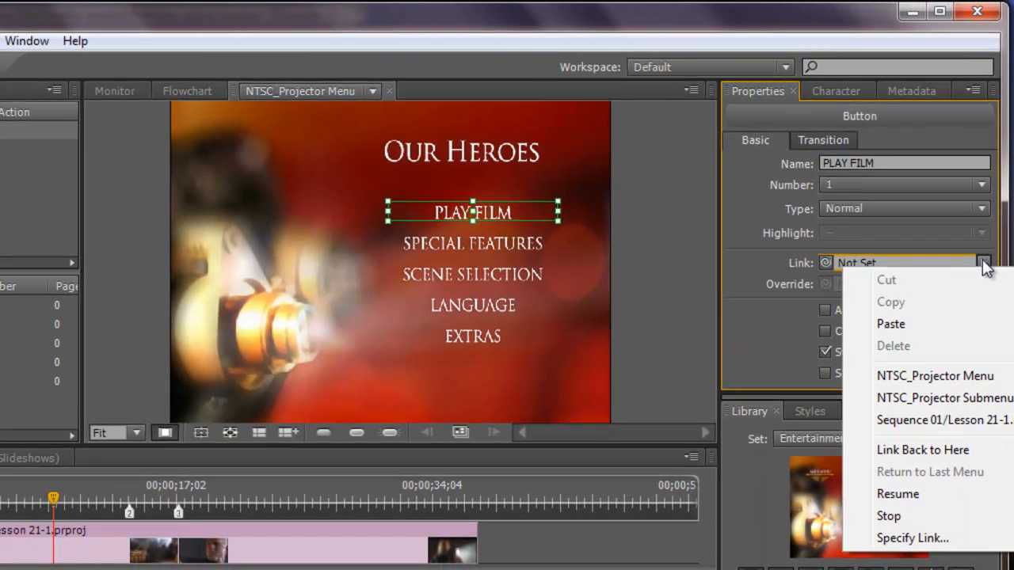
pyautogui.moveTo(914, 397)
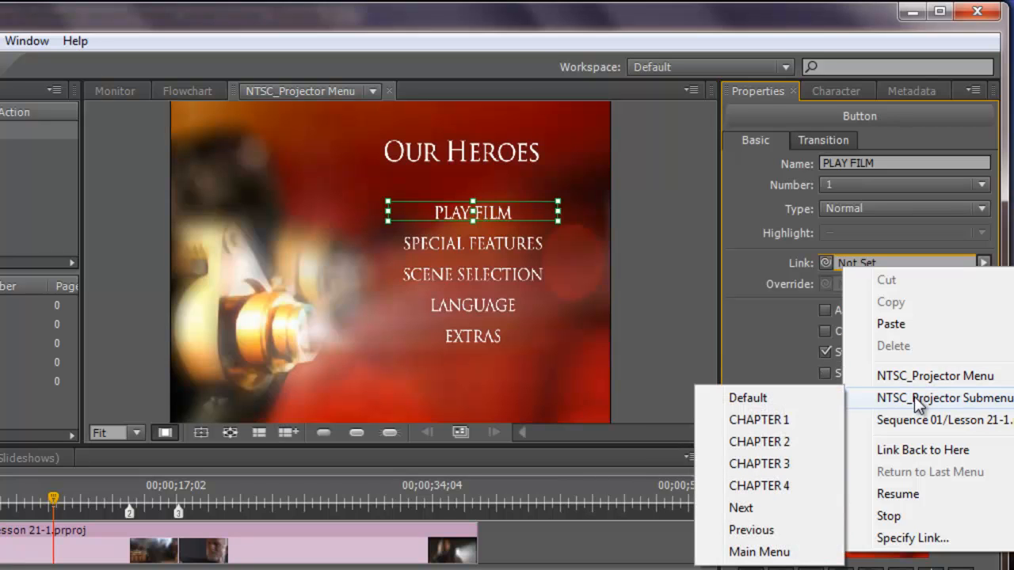
pyautogui.moveTo(903, 422)
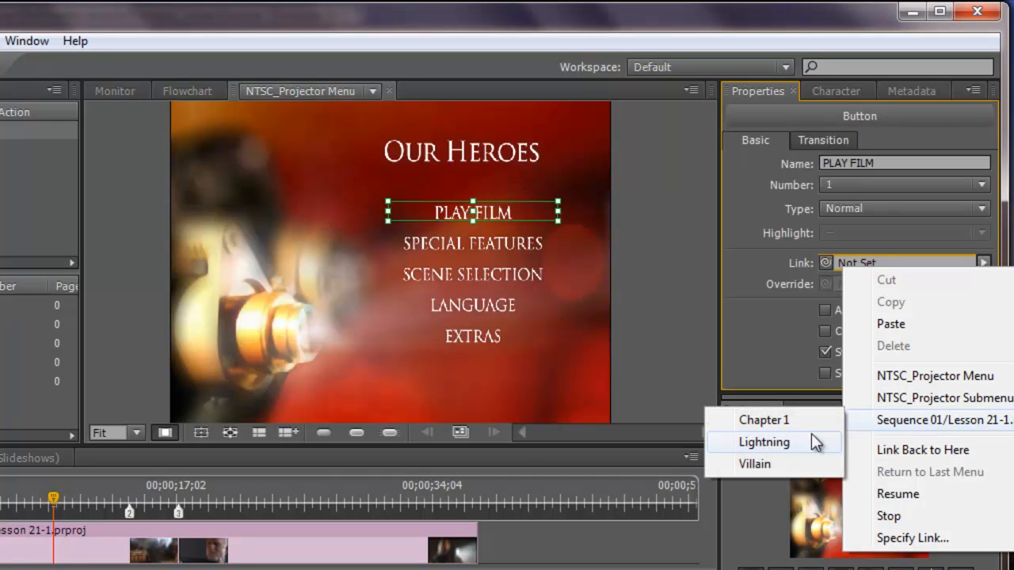
pyautogui.click(767, 420)
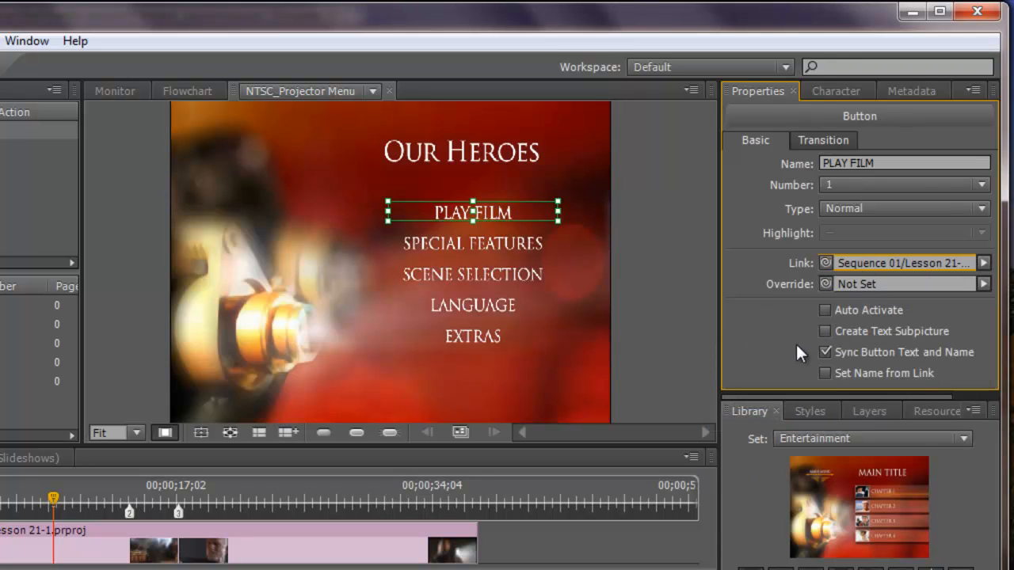
# Step: Use the link pick whip to point the PLAY FILM button at the Sequence 01/Lesson 21-1.prproj timeline
pyautogui.click(28, 225)
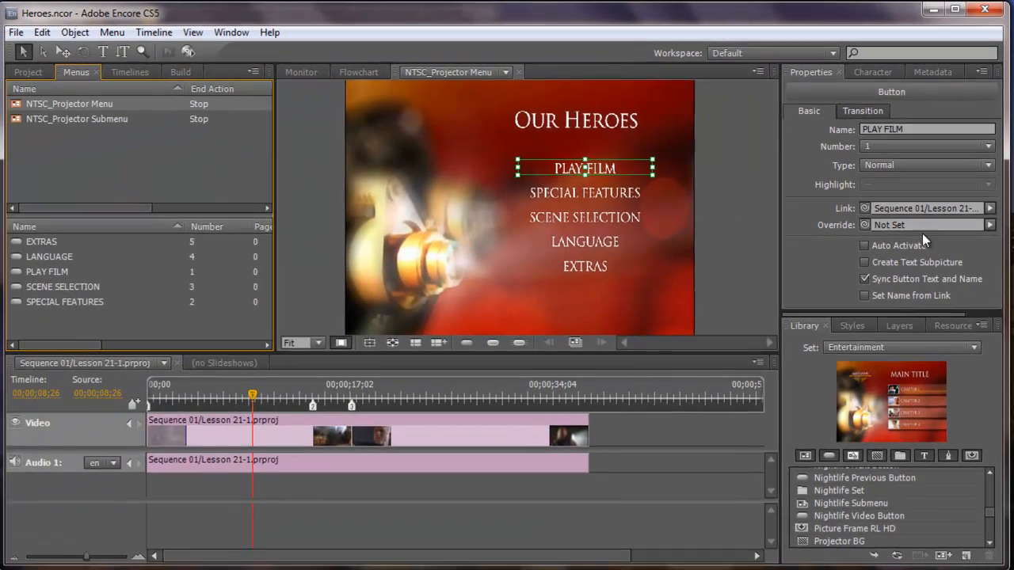
pyautogui.click(135, 71)
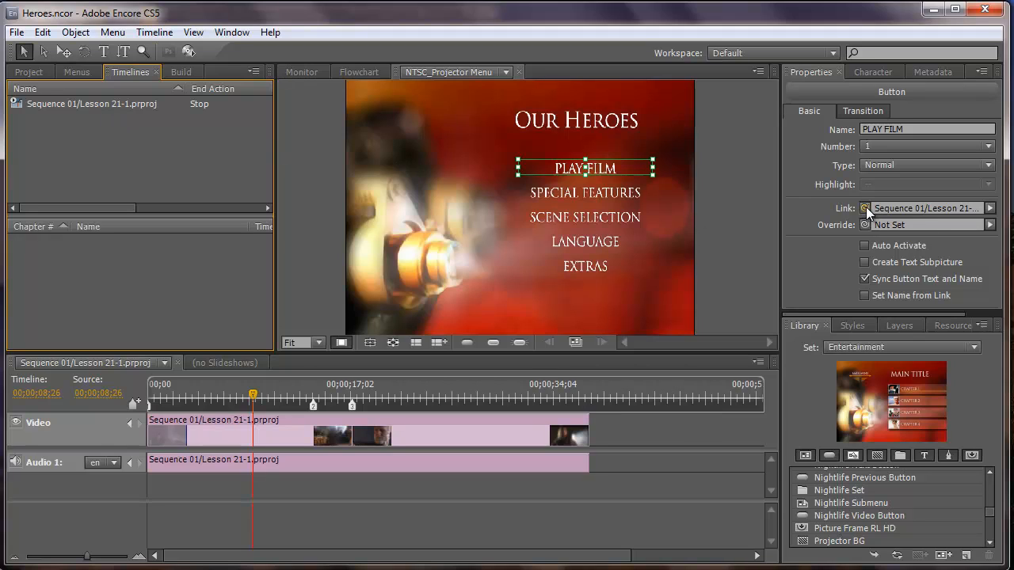
pyautogui.moveTo(866, 208); pyautogui.dragTo(121, 105)
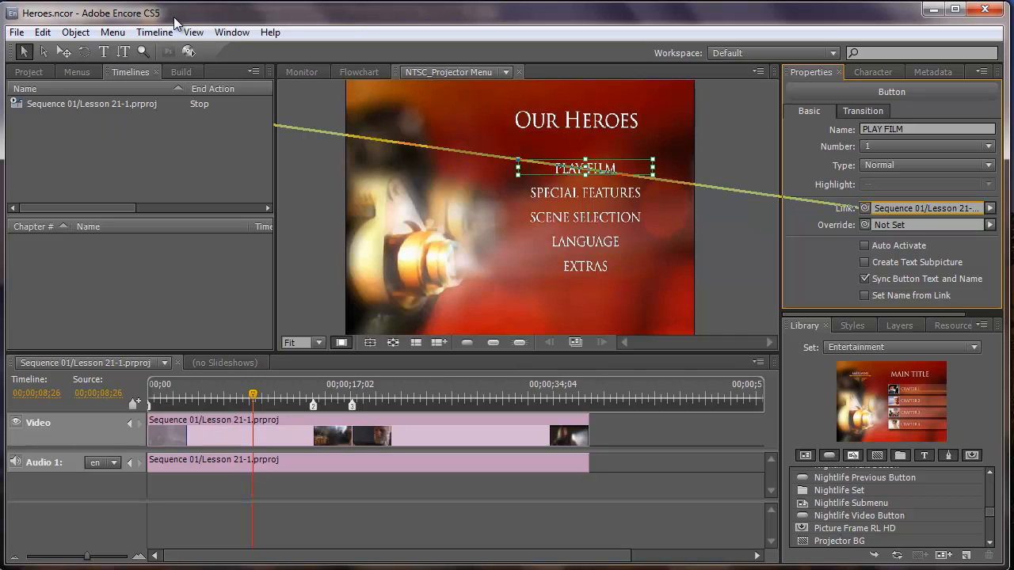
# Step: Open NTSC_Projector Submenu and change its main title text to "Our Heroes"
pyautogui.click(80, 69)
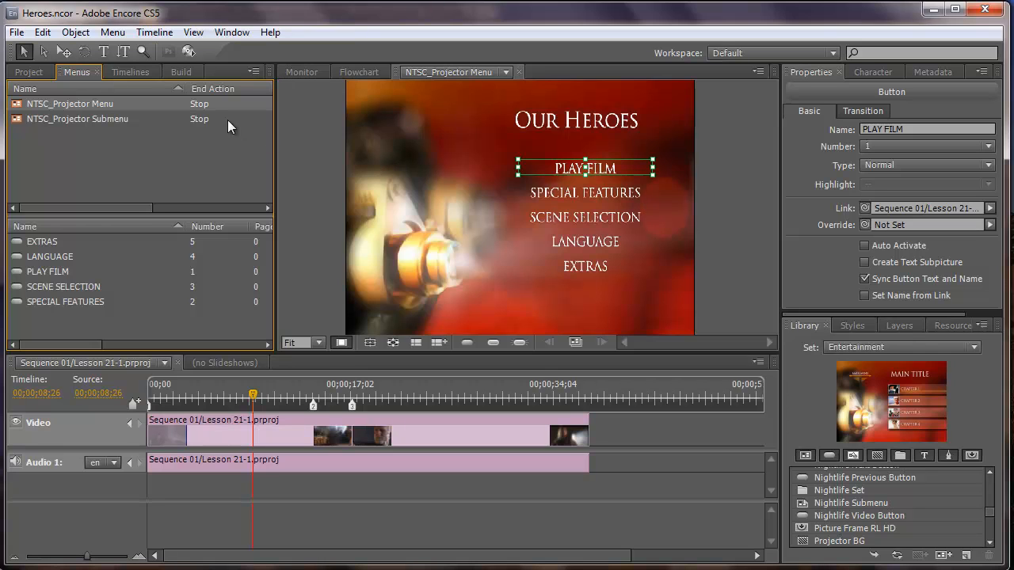
pyautogui.click(82, 120)
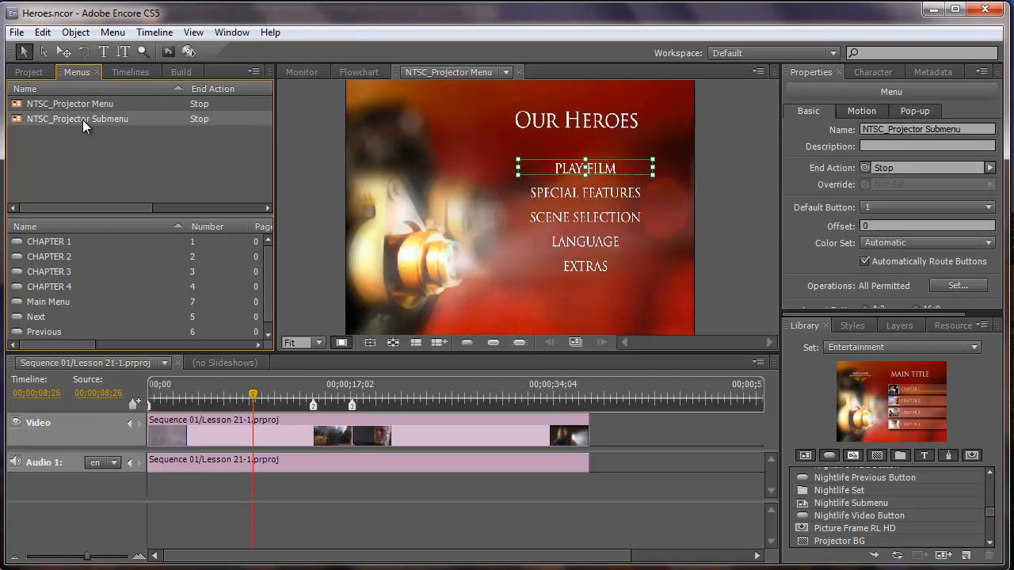
pyautogui.doubleClick(17, 122)
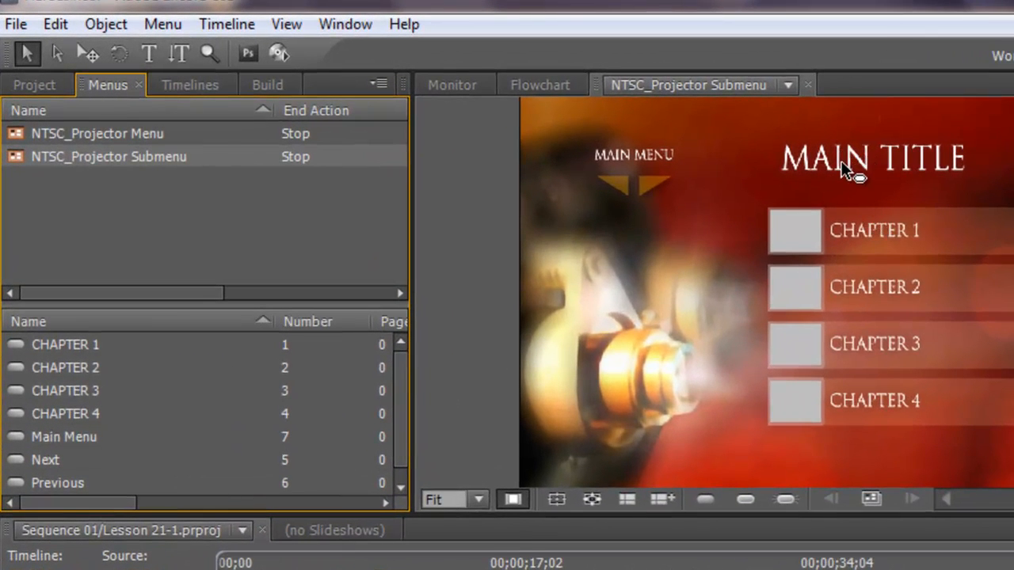
pyautogui.click(841, 161)
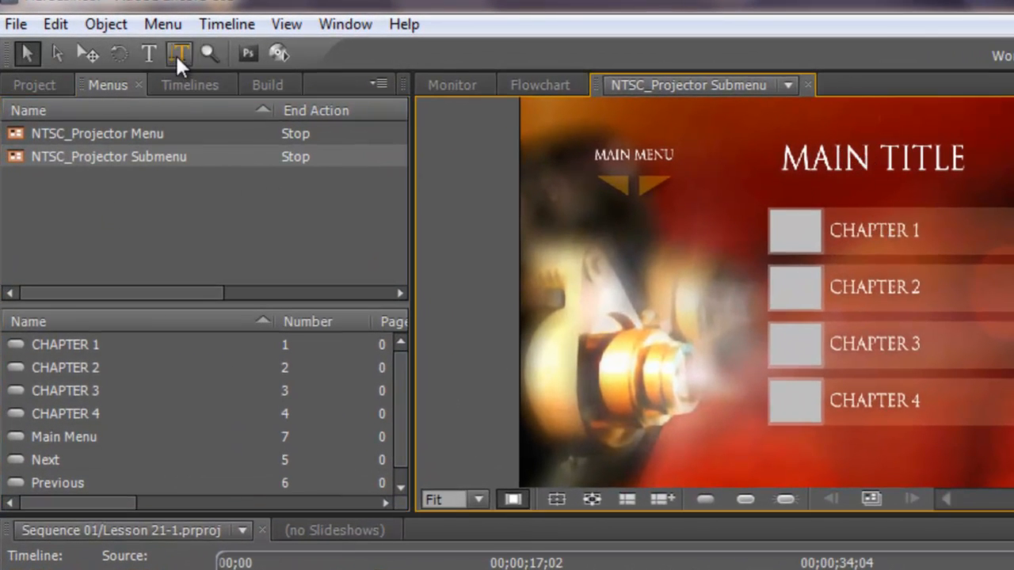
pyautogui.click(149, 51)
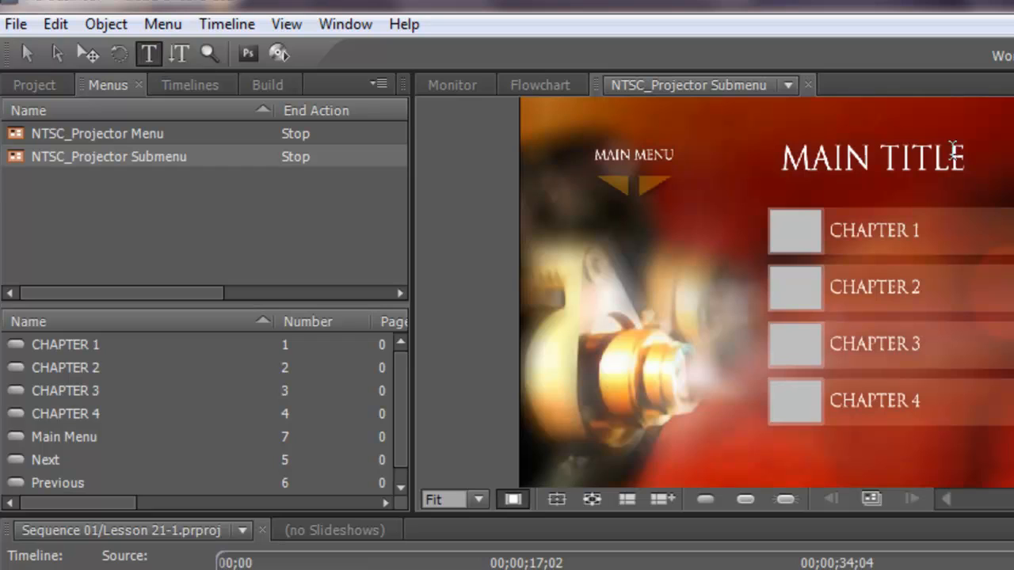
pyautogui.tripleClick(835, 159)
pyautogui.write('O')
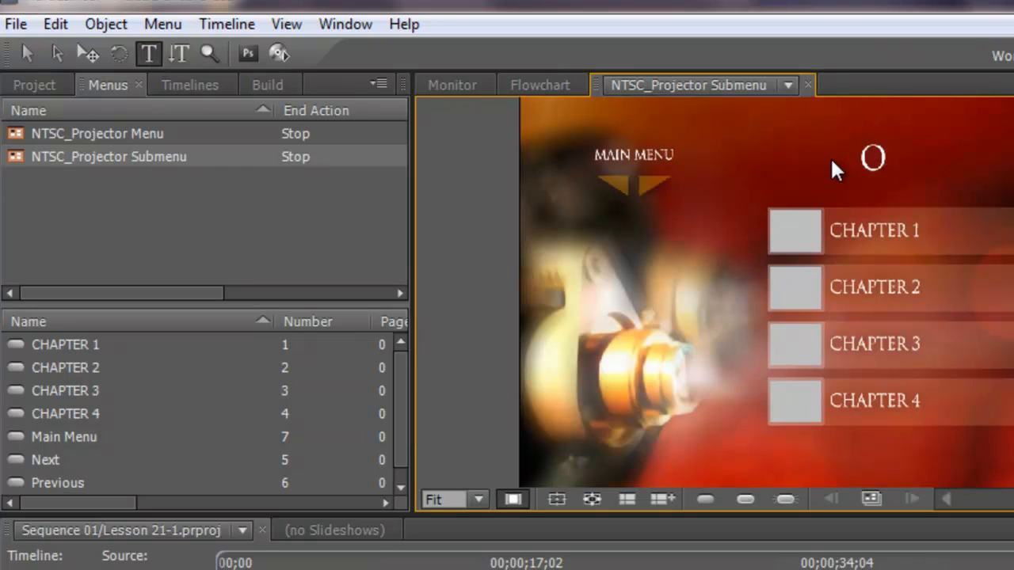
pyautogui.write('UR Heroes')
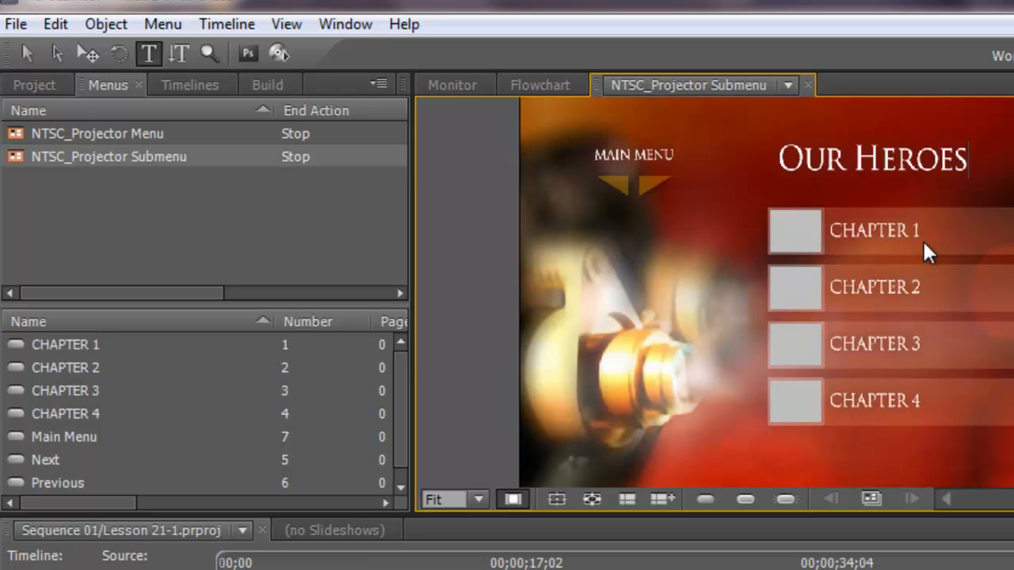
pyautogui.press('Escape')
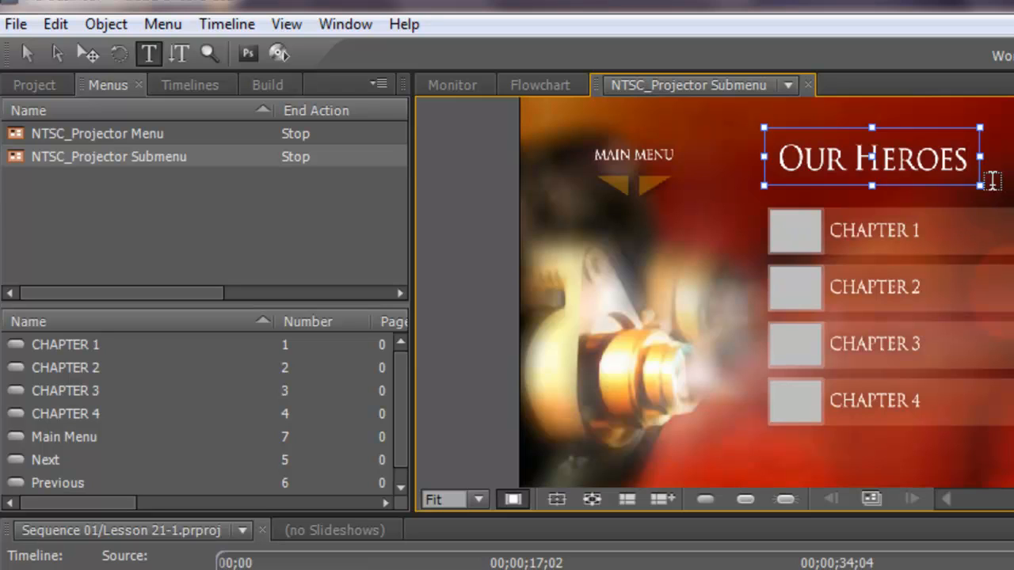
# Step: Link the submenu's CHAPTER 1 button to Chapter 1 of the Sequence 01/Lesson 21-1.prproj timeline
pyautogui.click(64, 135)
pyautogui.click(117, 158)
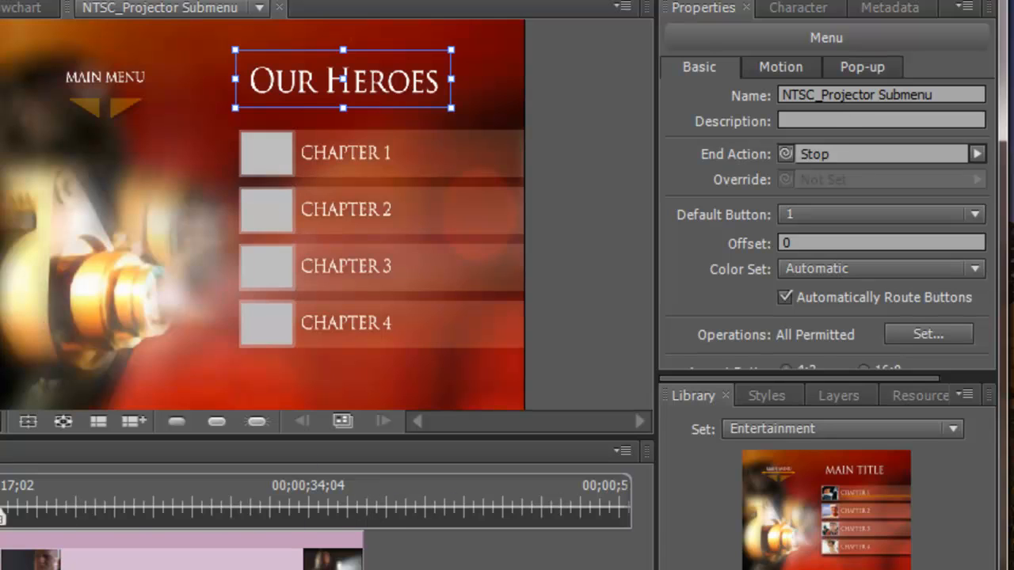
pyautogui.click(287, 152)
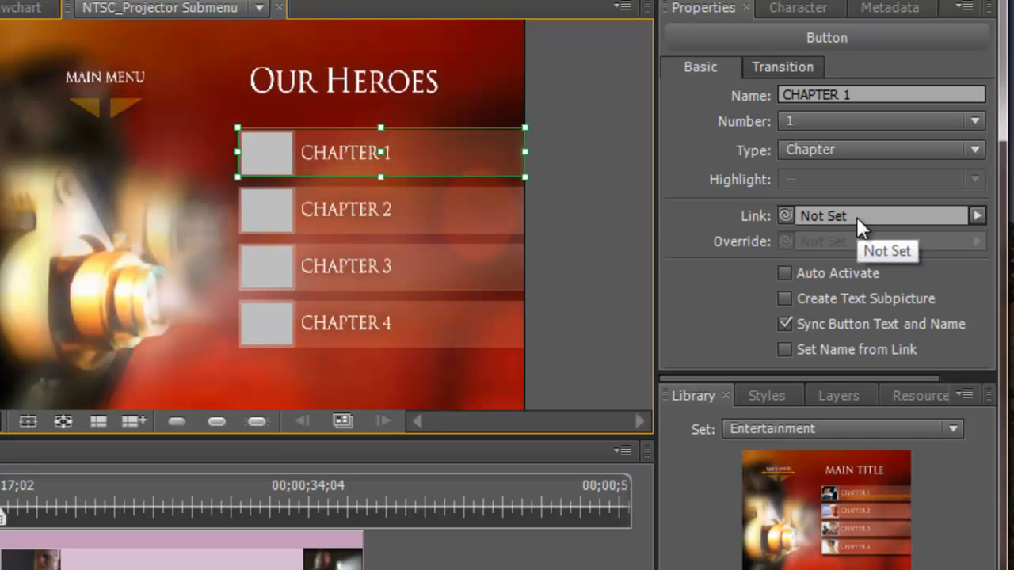
pyautogui.click(977, 215)
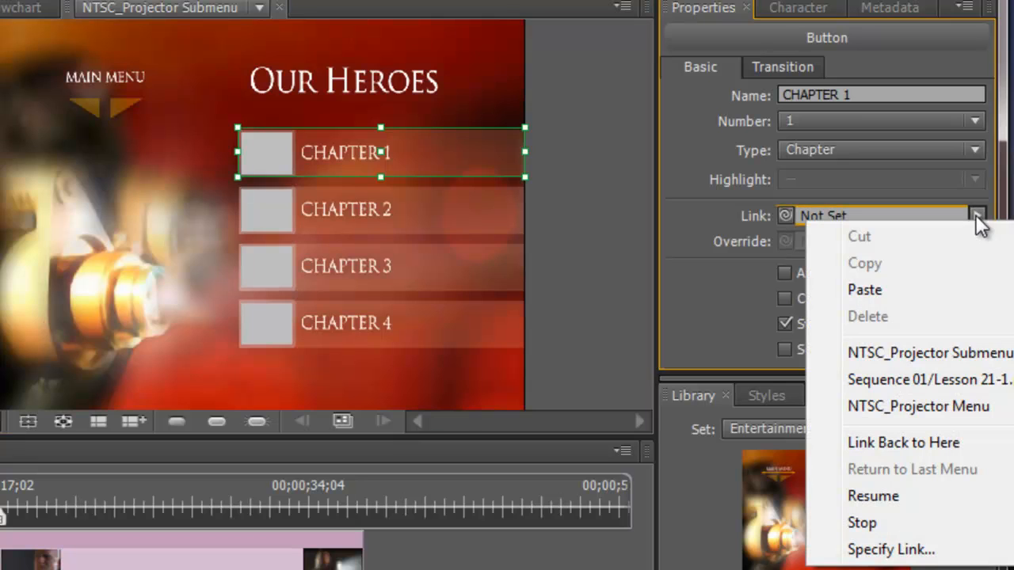
pyautogui.moveTo(887, 383)
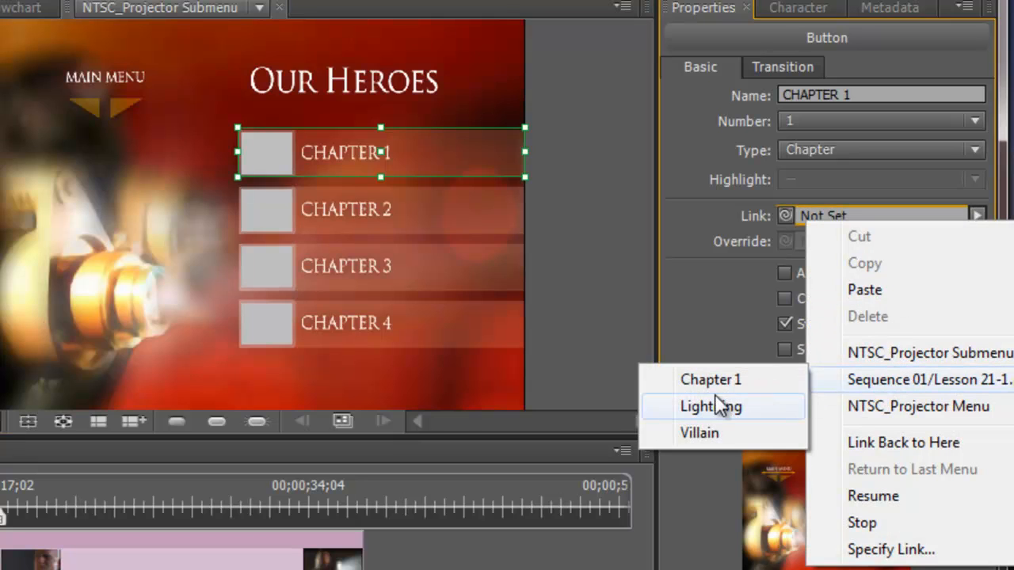
pyautogui.click(697, 377)
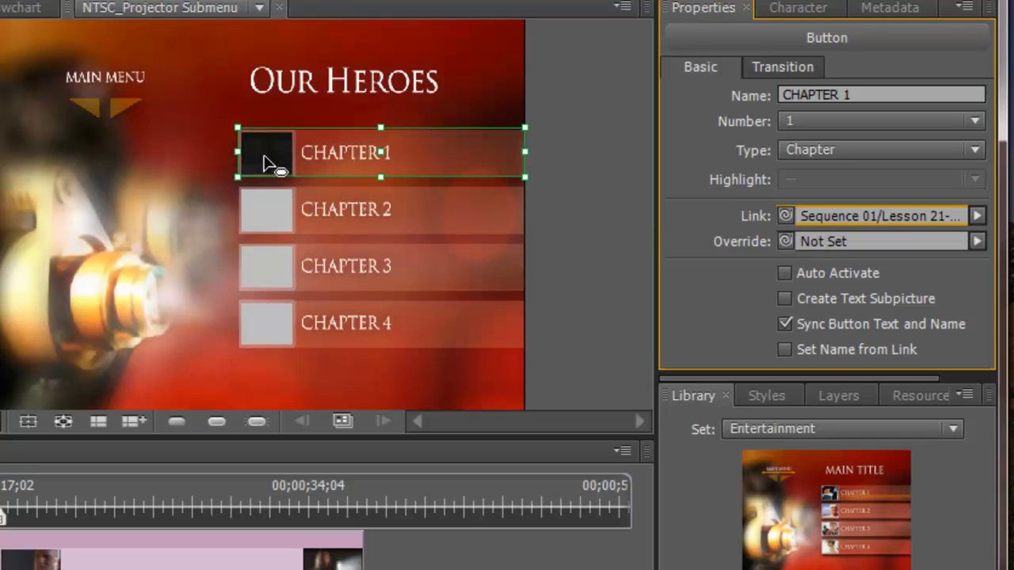
# Step: Link the submenu's CHAPTER 2 button to the Lightning chapter of the Sequence 01/Lesson 21-1.prproj timeline
pyautogui.click(388, 212)
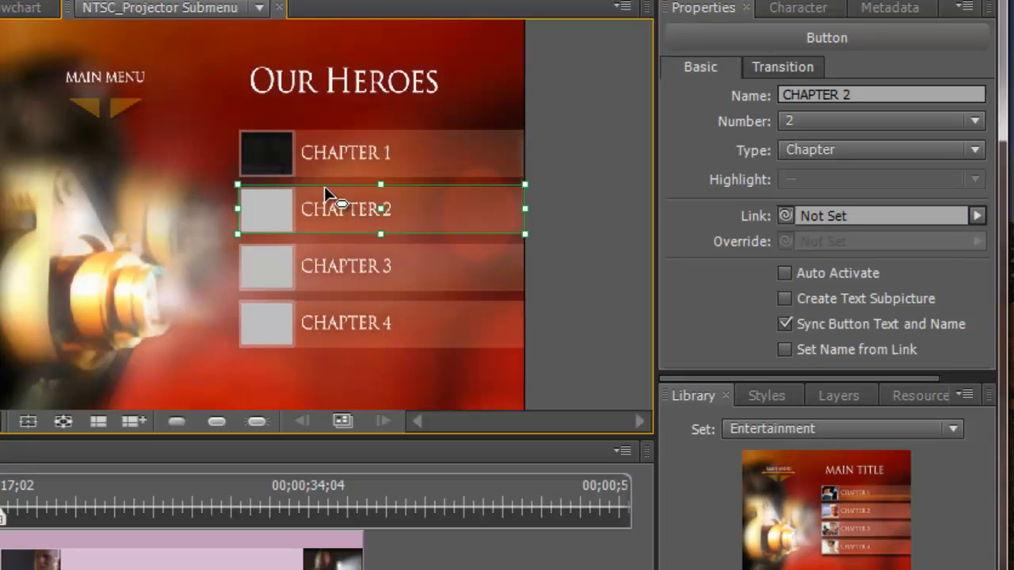
pyautogui.click(920, 211)
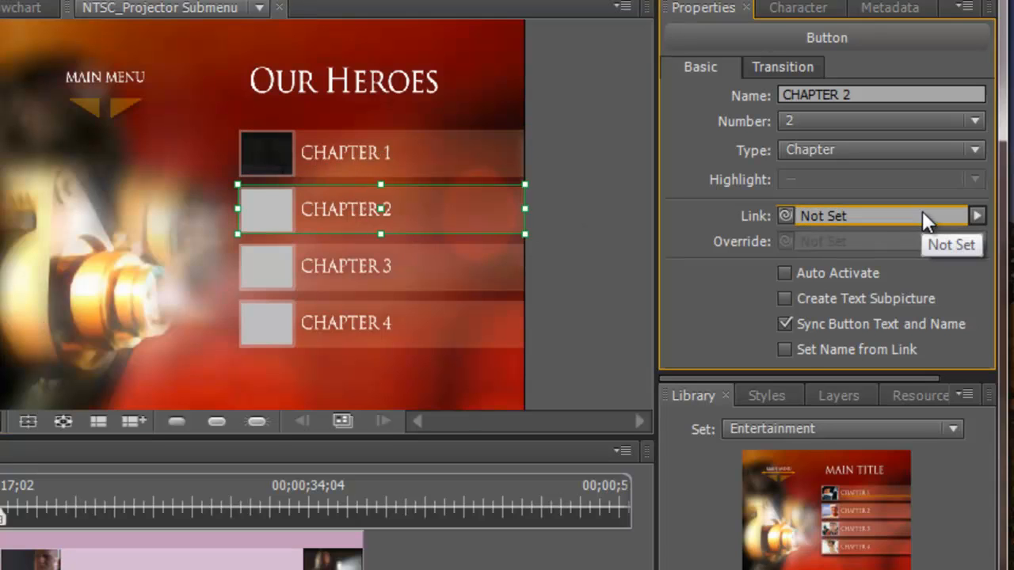
pyautogui.click(973, 212)
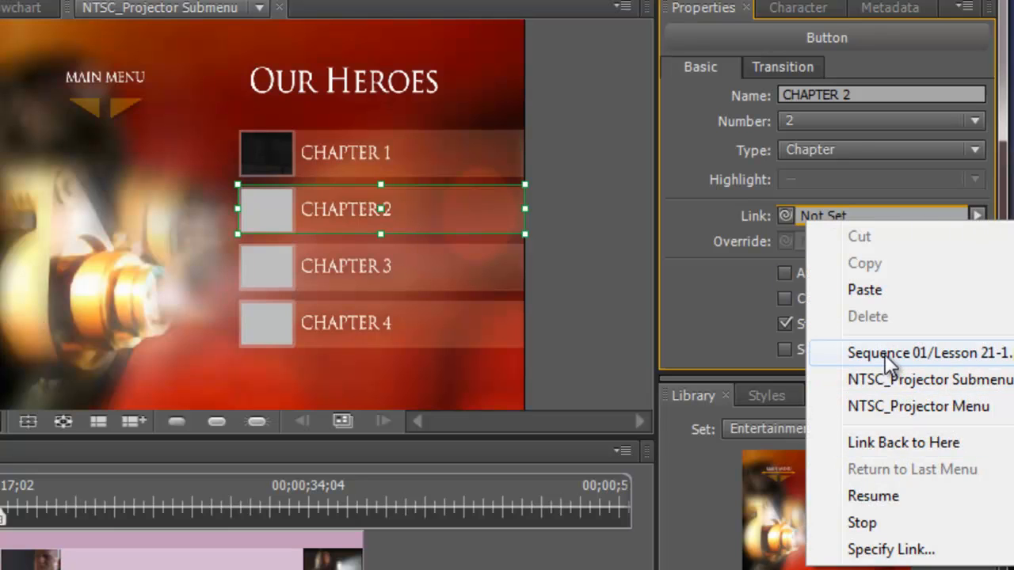
pyautogui.moveTo(885, 354)
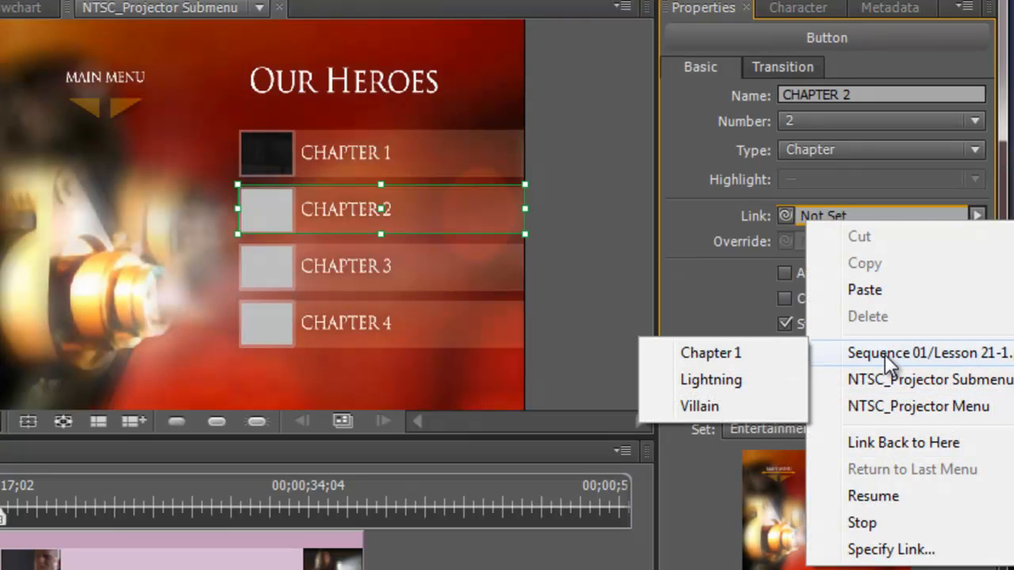
pyautogui.click(712, 380)
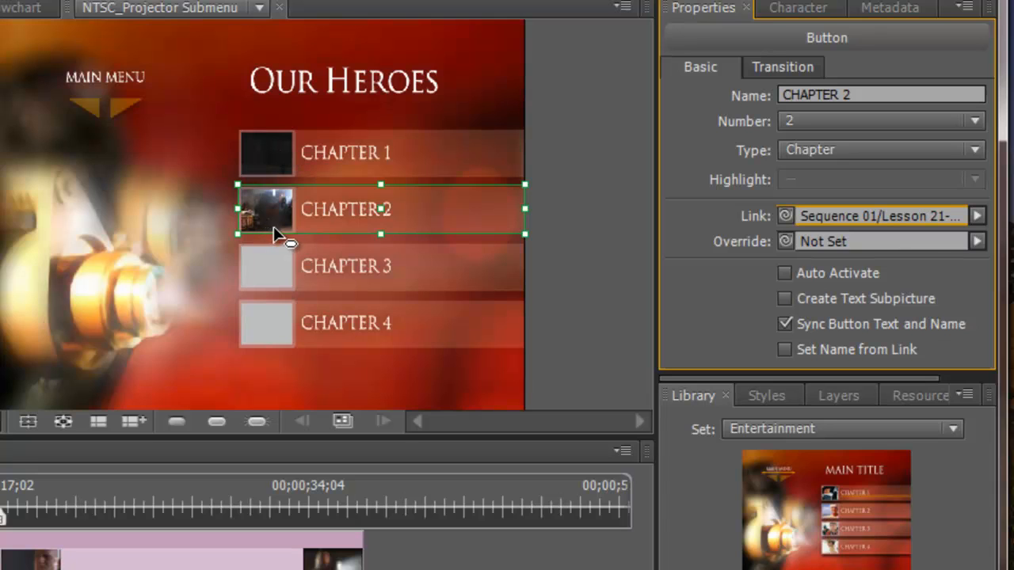
# Step: Link the submenu's CHAPTER 3 button to the Villain chapter of the Sequence 01/Lesson 21-1.prproj timeline
pyautogui.click(329, 267)
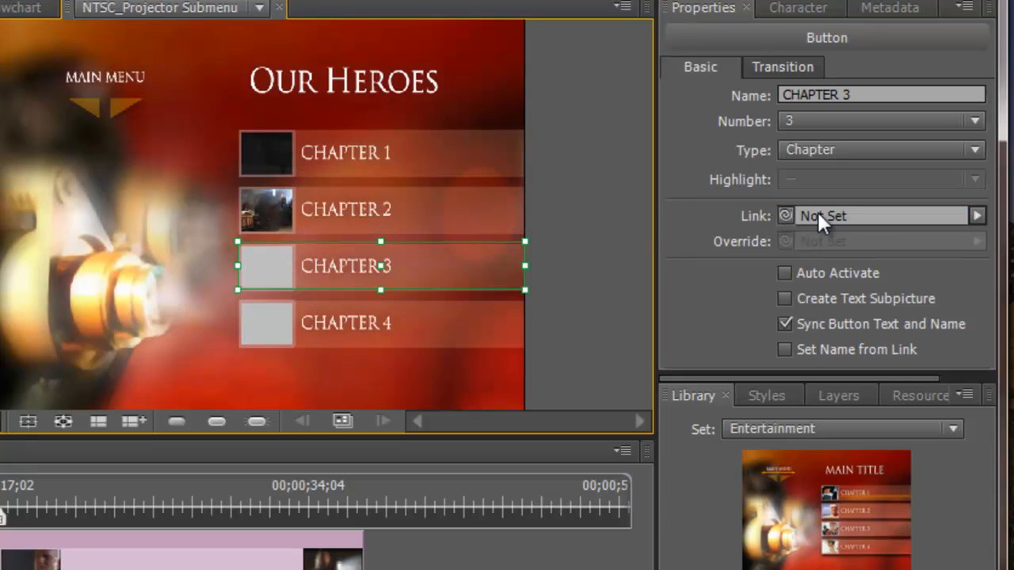
pyautogui.click(975, 216)
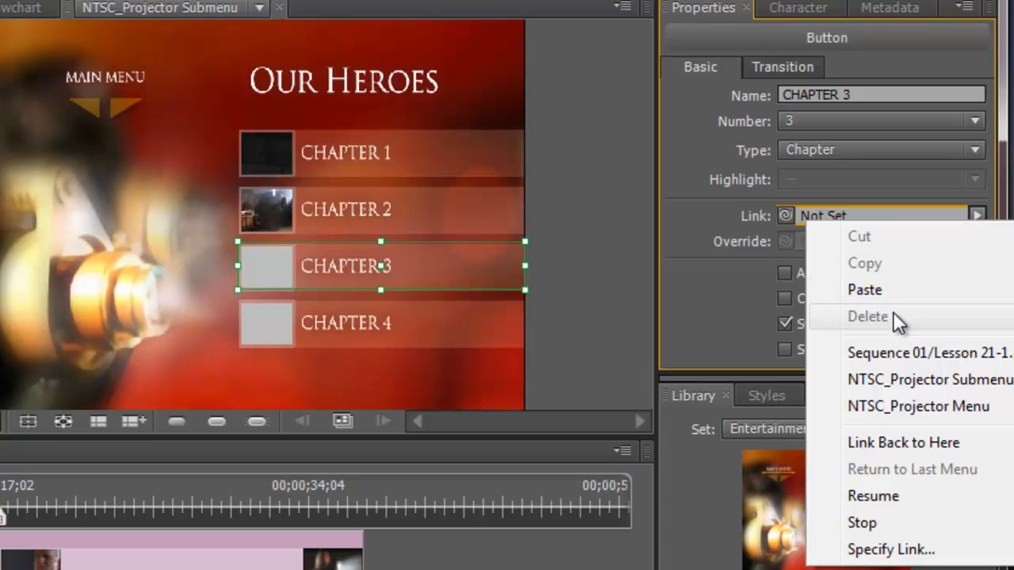
pyautogui.moveTo(871, 350)
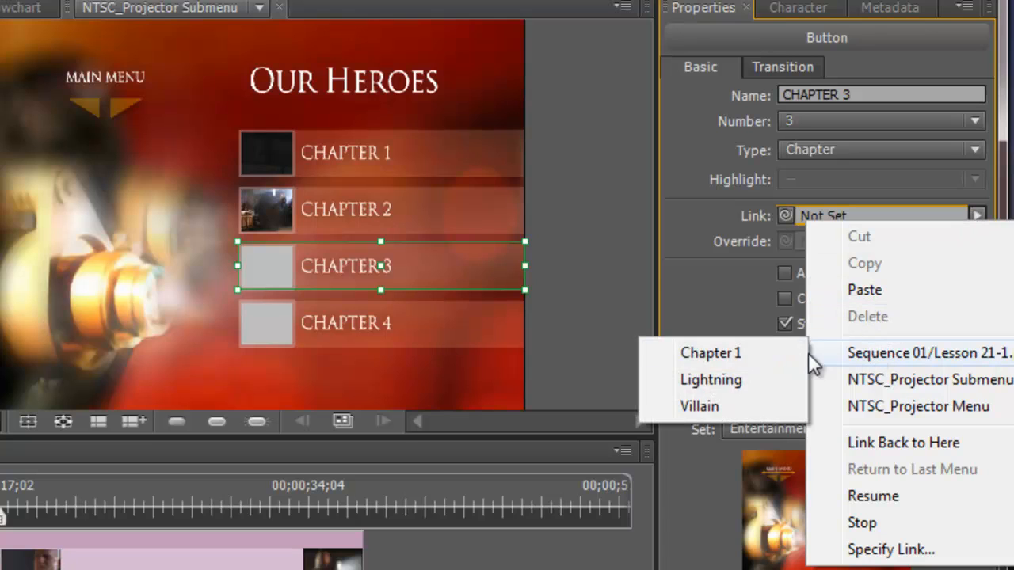
pyautogui.click(697, 407)
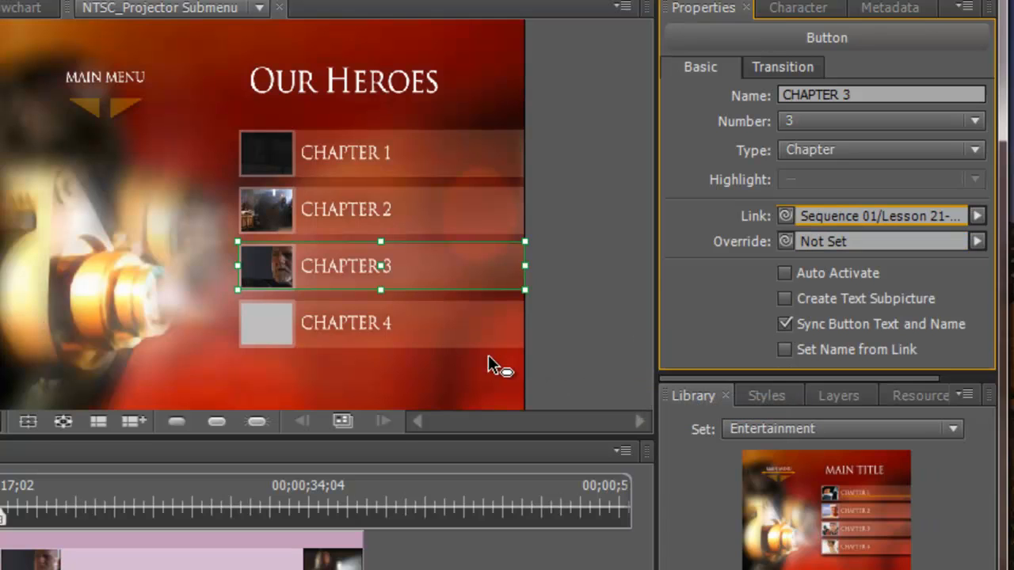
# Step: Delete the unused CHAPTER 4 button from the submenu and clear the selection
pyautogui.click(346, 367)
pyautogui.click(281, 328)
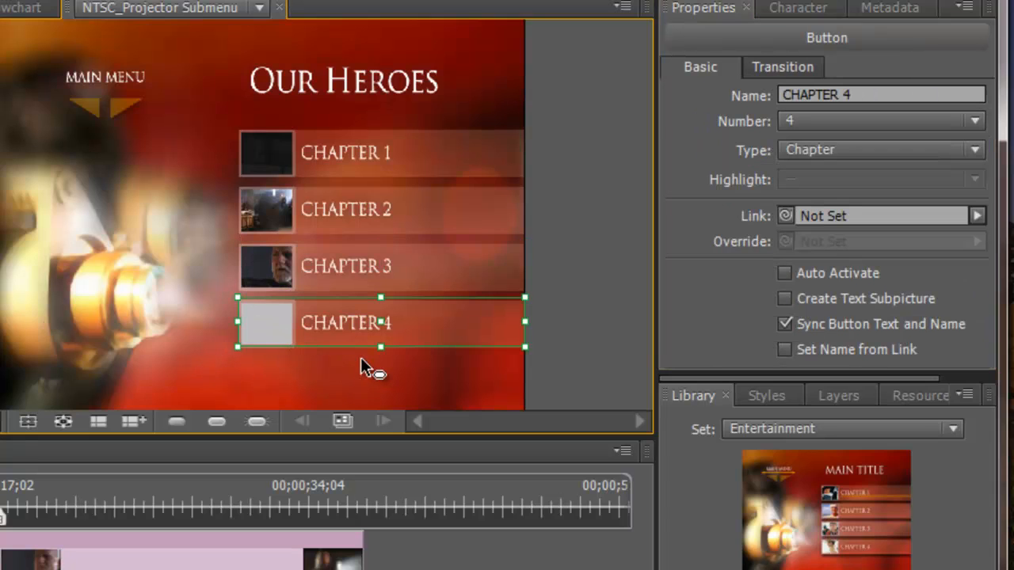
pyautogui.press('Delete')
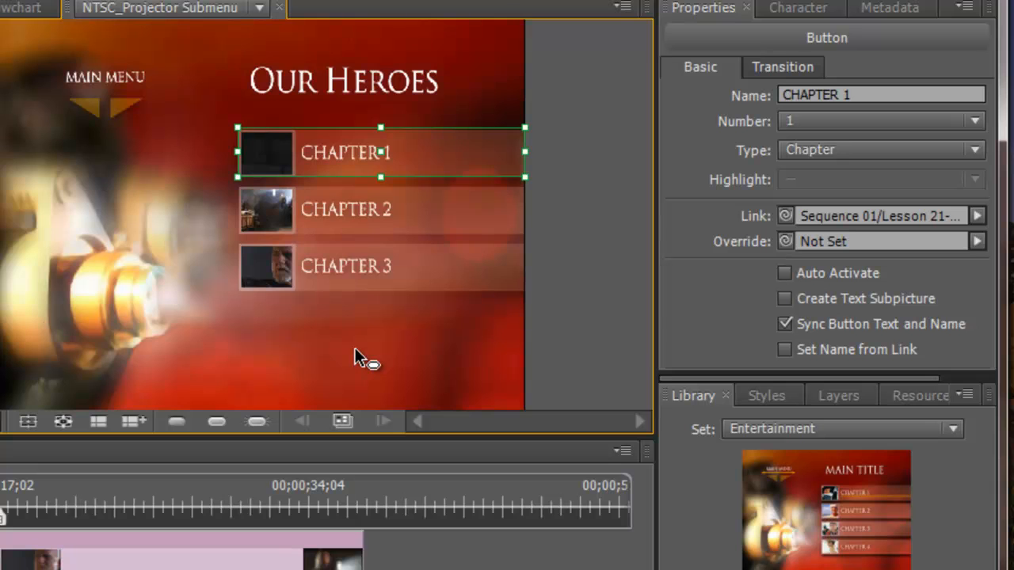
pyautogui.click(362, 341)
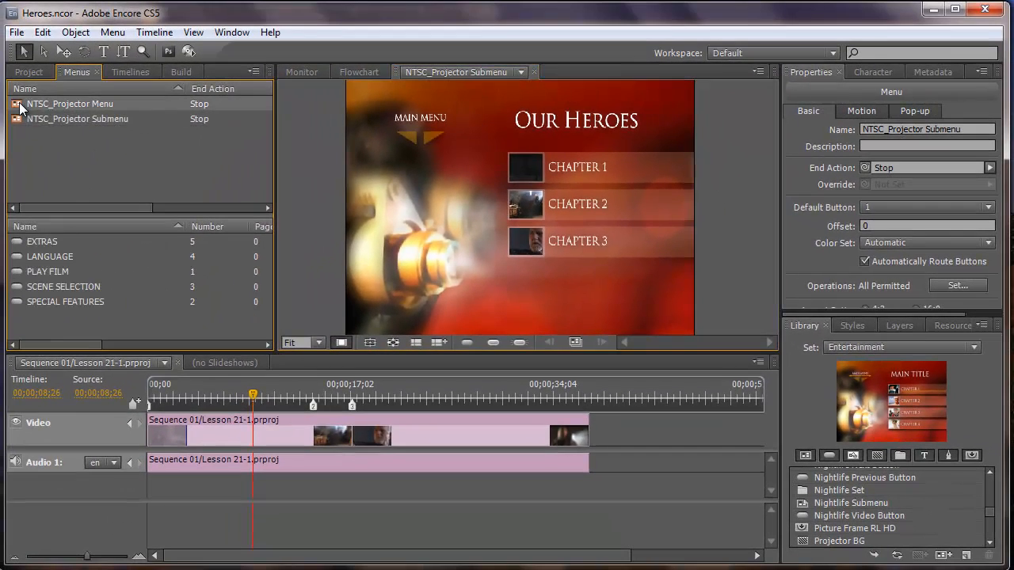
# Step: Open NTSC_Projector Menu and link its SCENE SELECTION button to NTSC_Projector Submenu
pyautogui.click(2, 104)
pyautogui.doubleClick(14, 105)
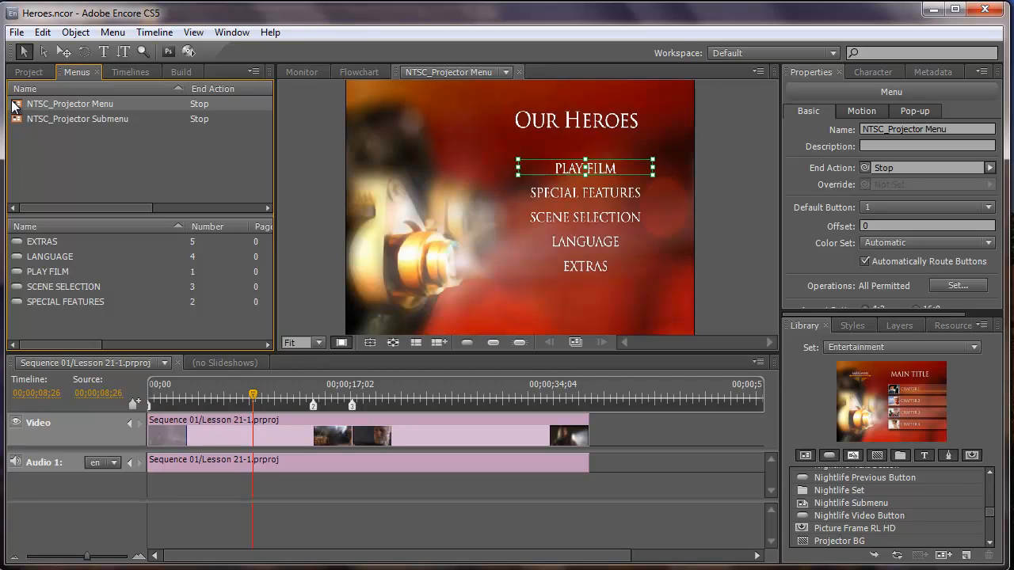
pyautogui.click(609, 220)
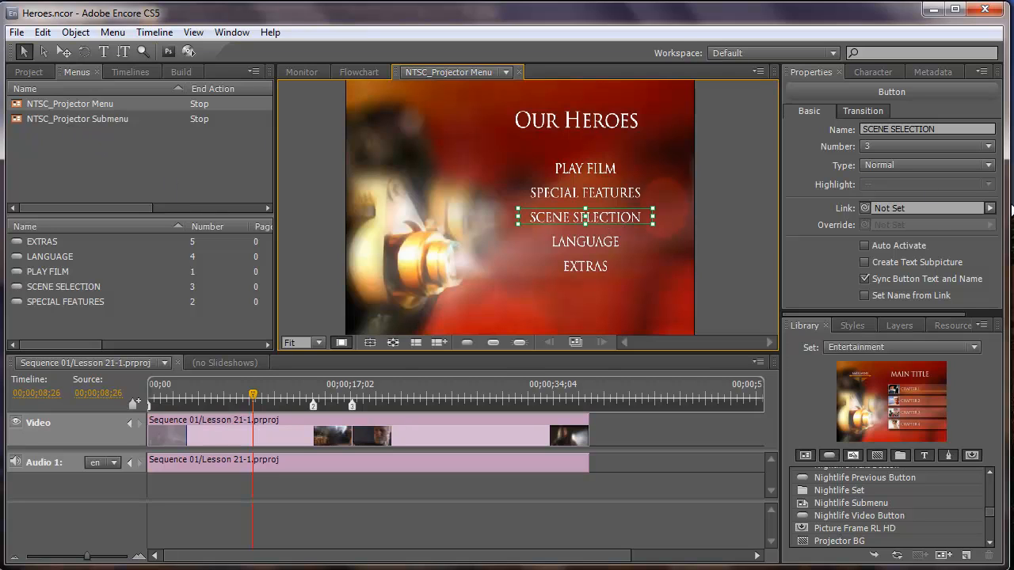
pyautogui.click(989, 208)
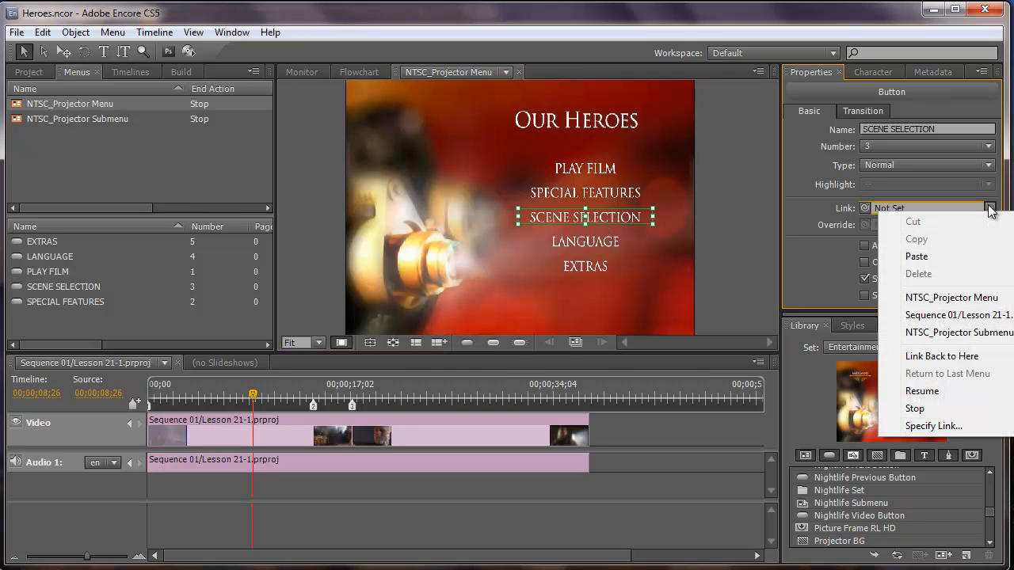
pyautogui.moveTo(942, 339)
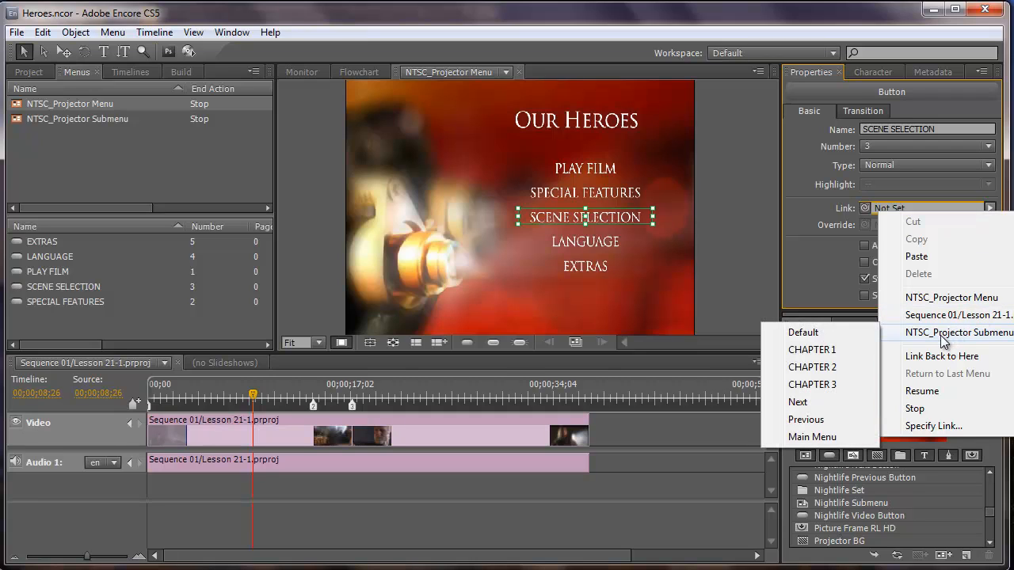
pyautogui.click(845, 206)
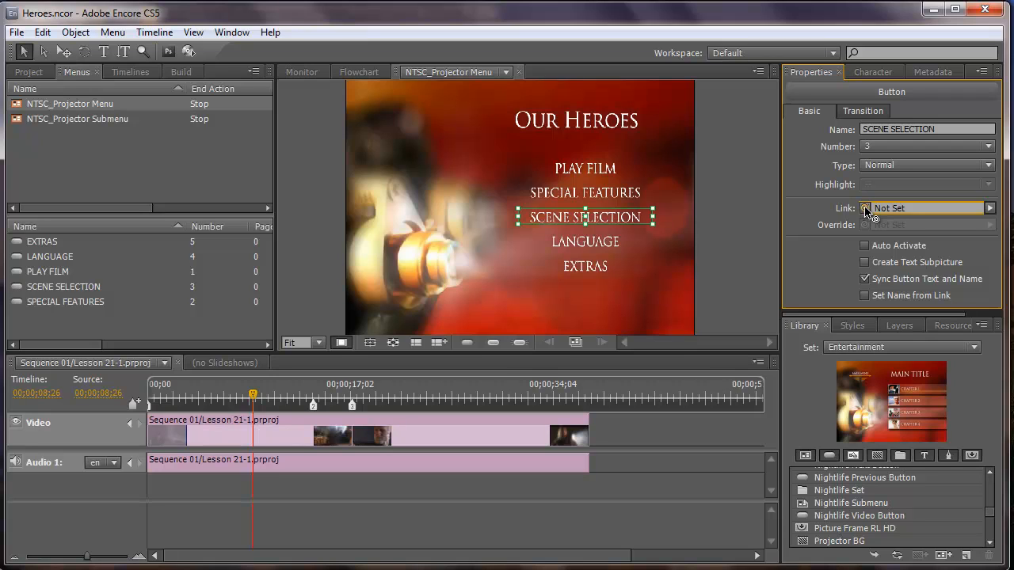
pyautogui.moveTo(866, 211); pyautogui.dragTo(116, 120)
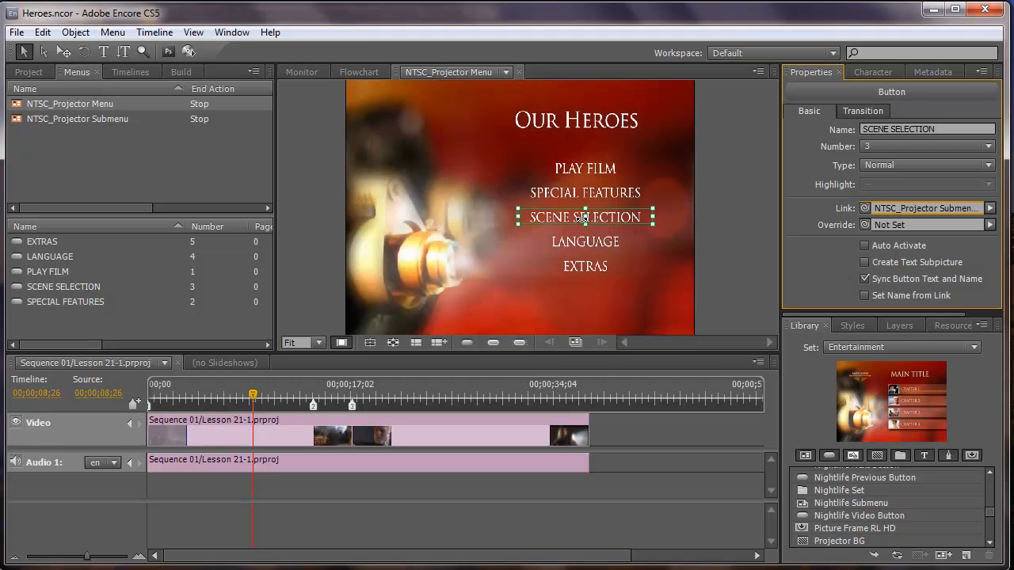
# Step: Open NTSC_Projector Submenu for viewing and examine the disc's First Play, Title Button and Main Timeline properties
pyautogui.click(68, 120)
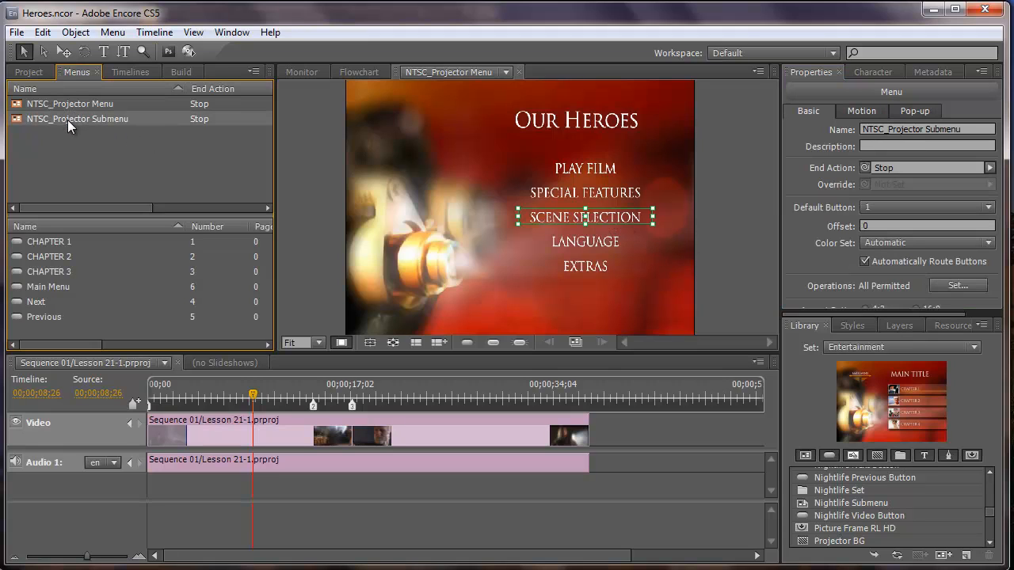
pyautogui.doubleClick(18, 121)
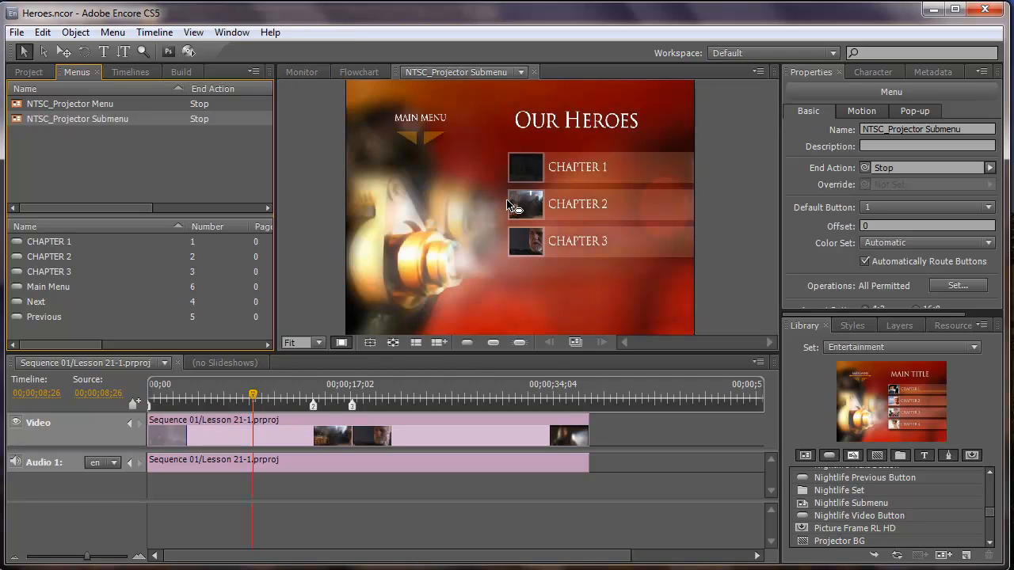
pyautogui.click(33, 75)
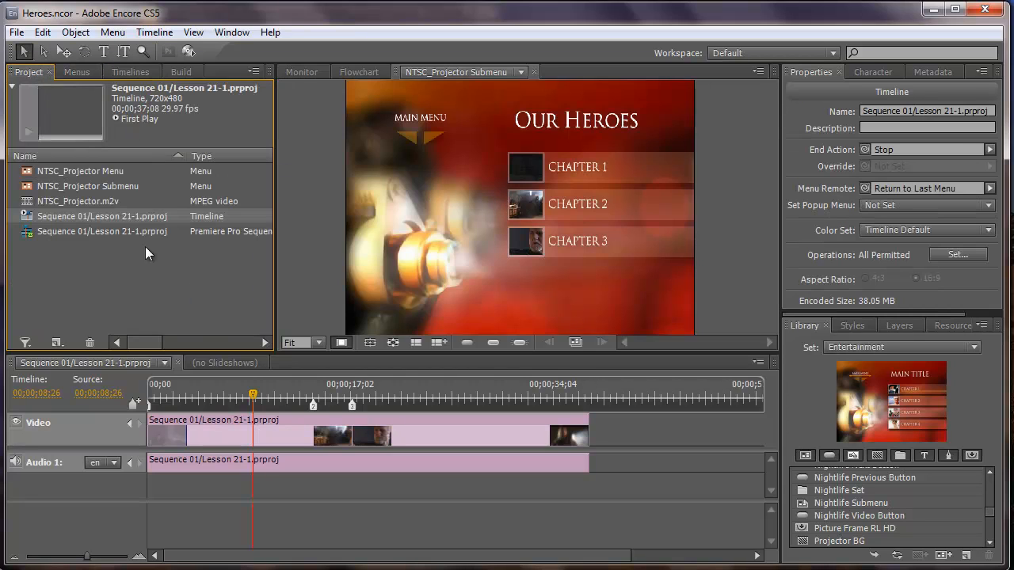
pyautogui.click(132, 288)
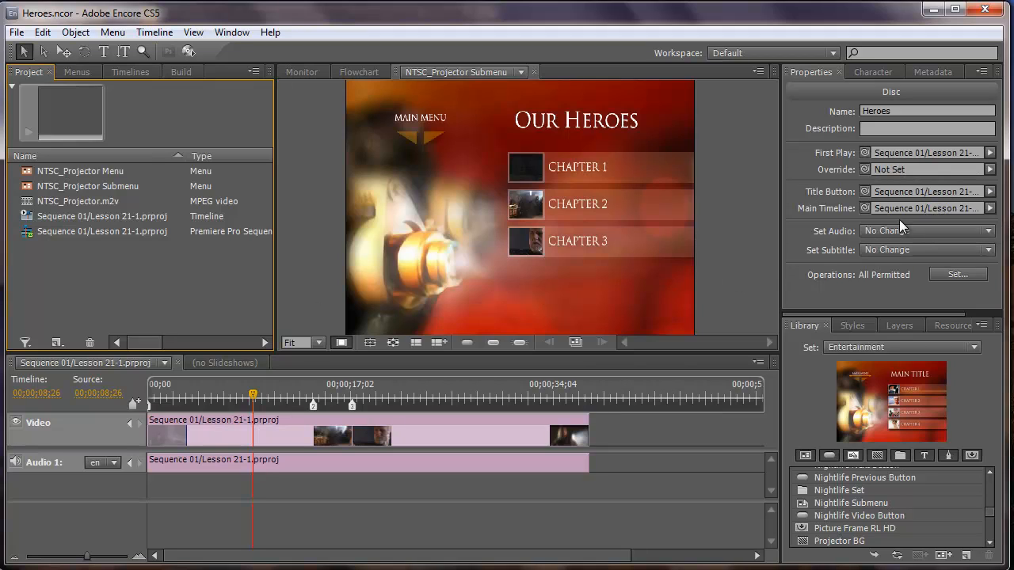
# Step: Link the Sequence 01/Lesson 21-1.prproj timeline's end action to NTSC_Projector Menu and set that menu as First Play
pyautogui.click(88, 232)
pyautogui.click(85, 219)
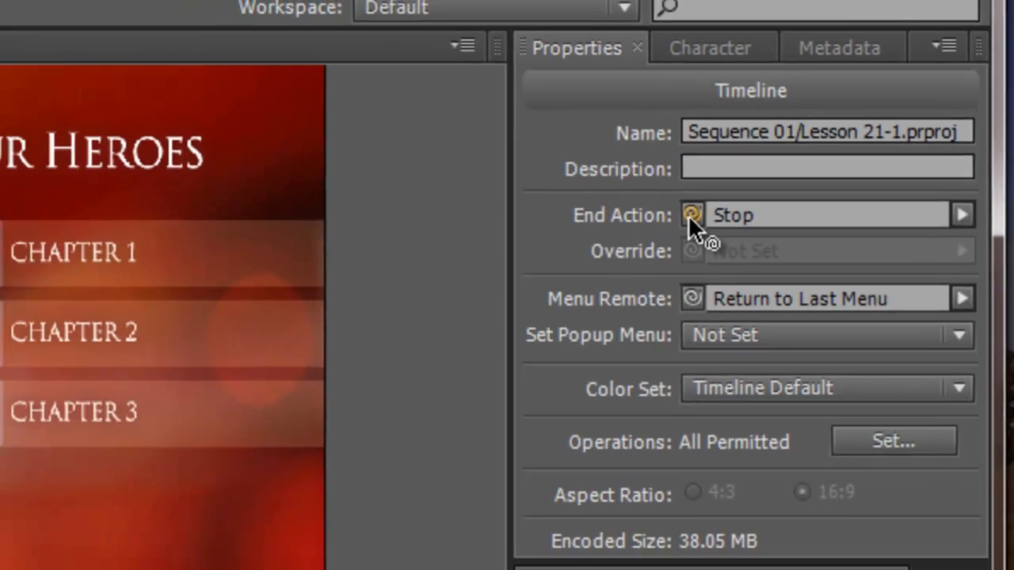
pyautogui.moveTo(628, 239); pyautogui.dragTo(73, 170)
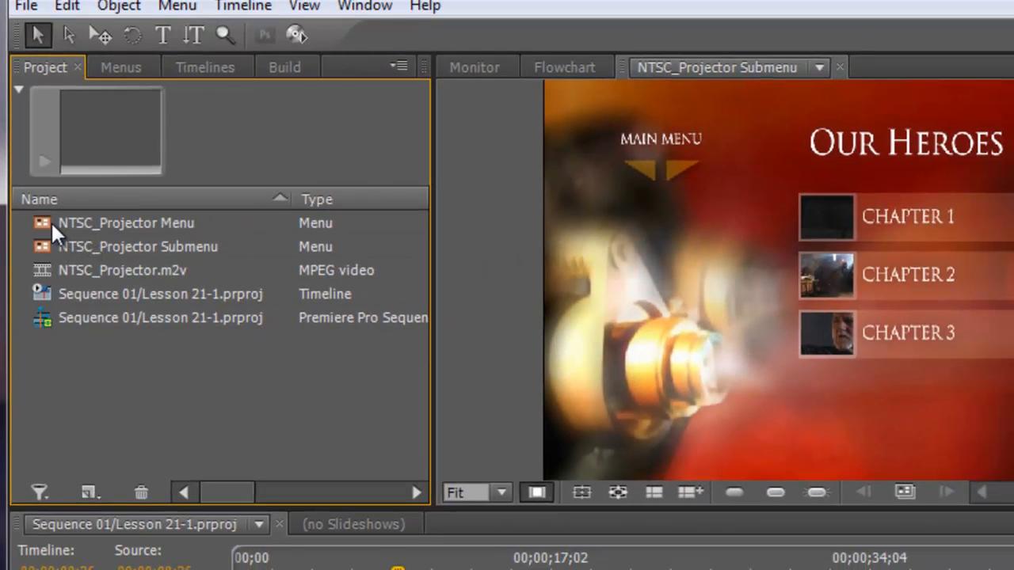
pyautogui.rightClick(49, 222)
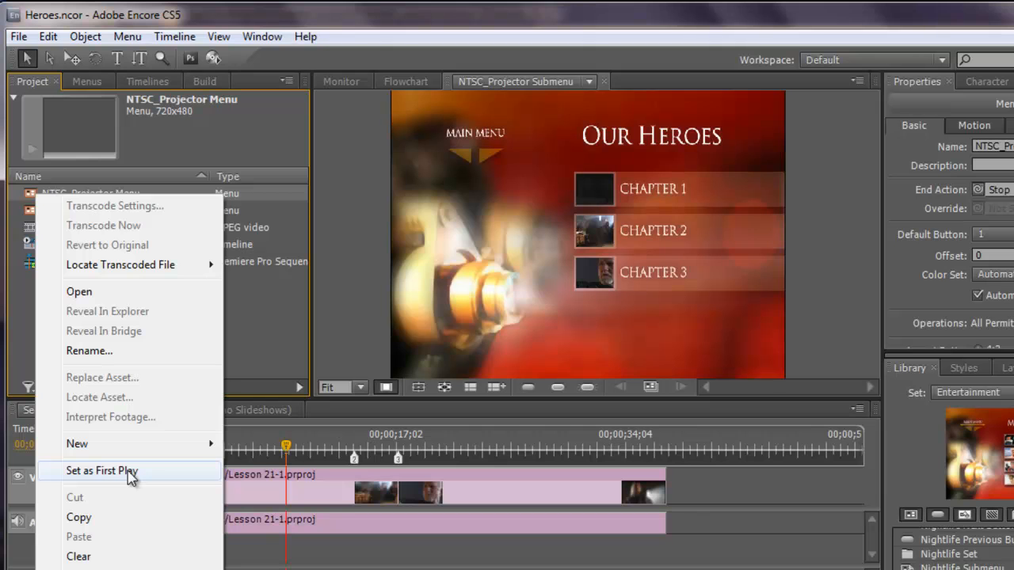
pyautogui.click(127, 471)
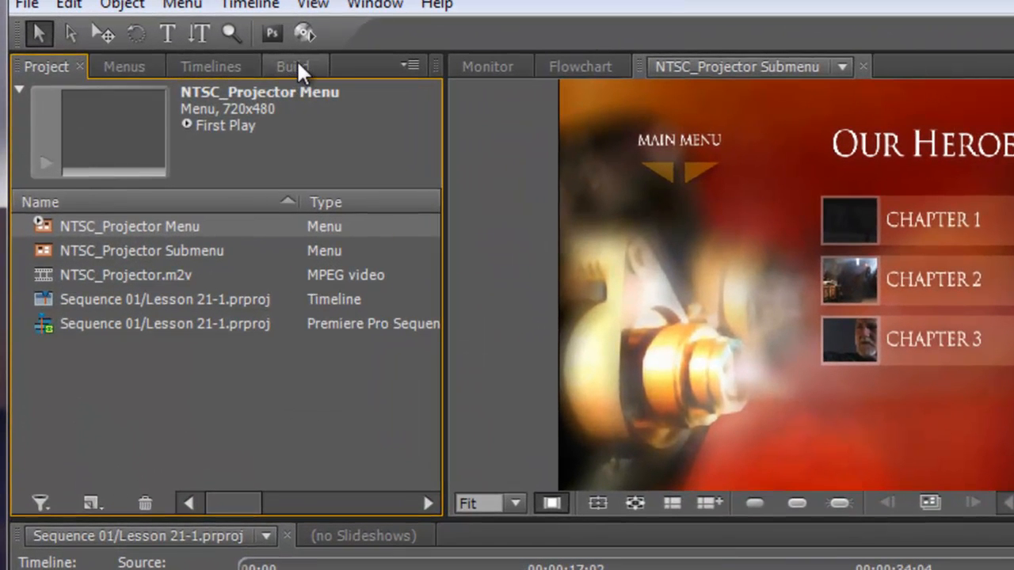
# Step: Set the project's build format to Flash
pyautogui.click(294, 67)
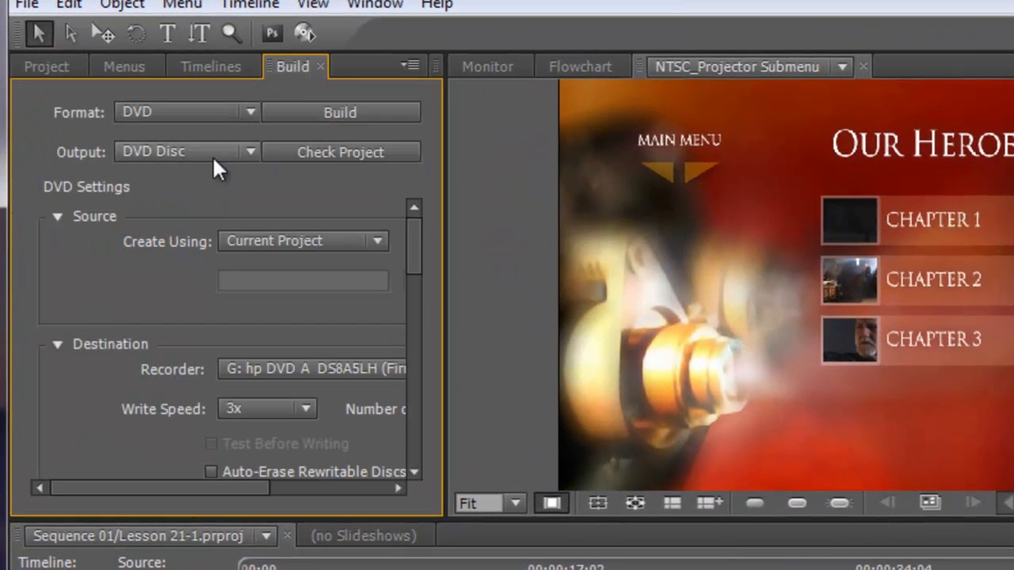
pyautogui.click(221, 117)
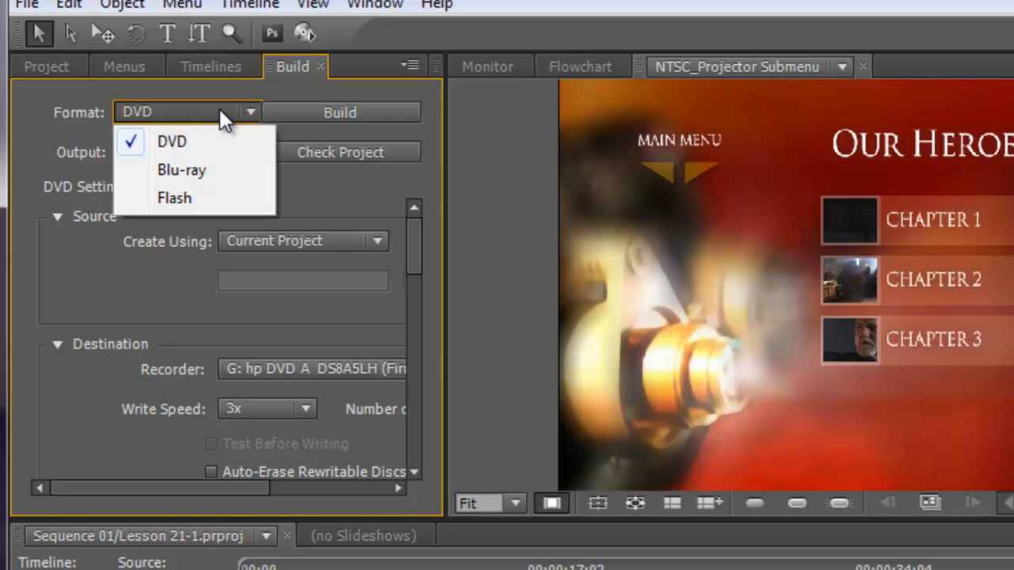
pyautogui.click(199, 169)
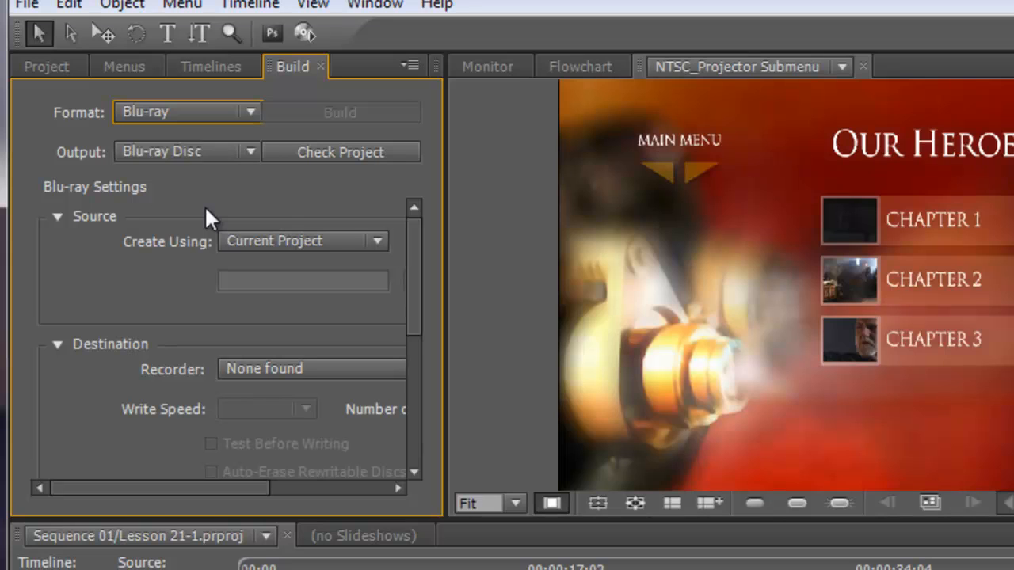
pyautogui.click(246, 117)
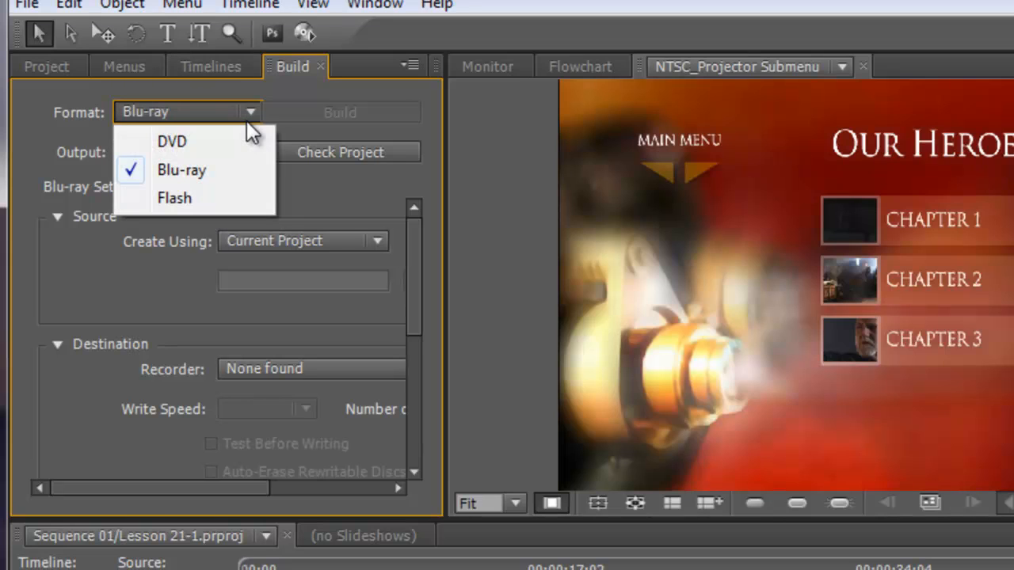
pyautogui.click(190, 195)
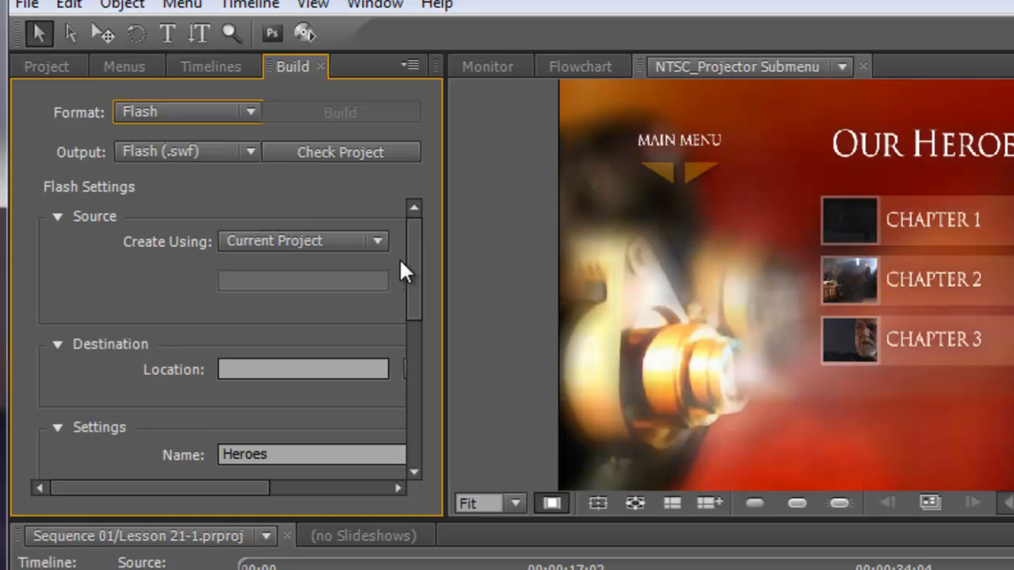
# Step: Preview the project, test the SCENE SELECTION and CHAPTER 3 buttons, and close the preview
pyautogui.click(26, 6)
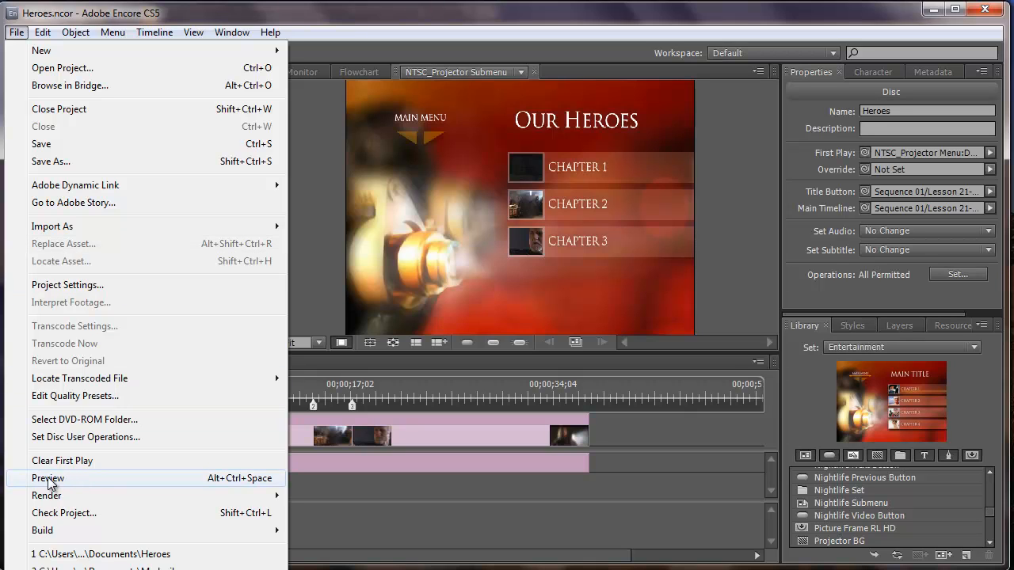
pyautogui.click(48, 478)
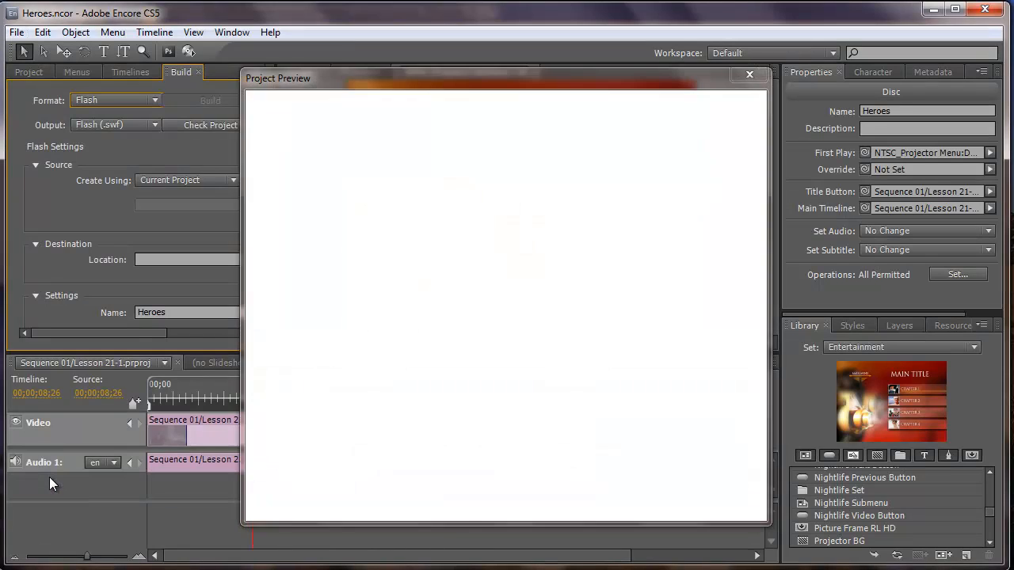
pyautogui.moveTo(480, 79); pyautogui.dragTo(308, 45)
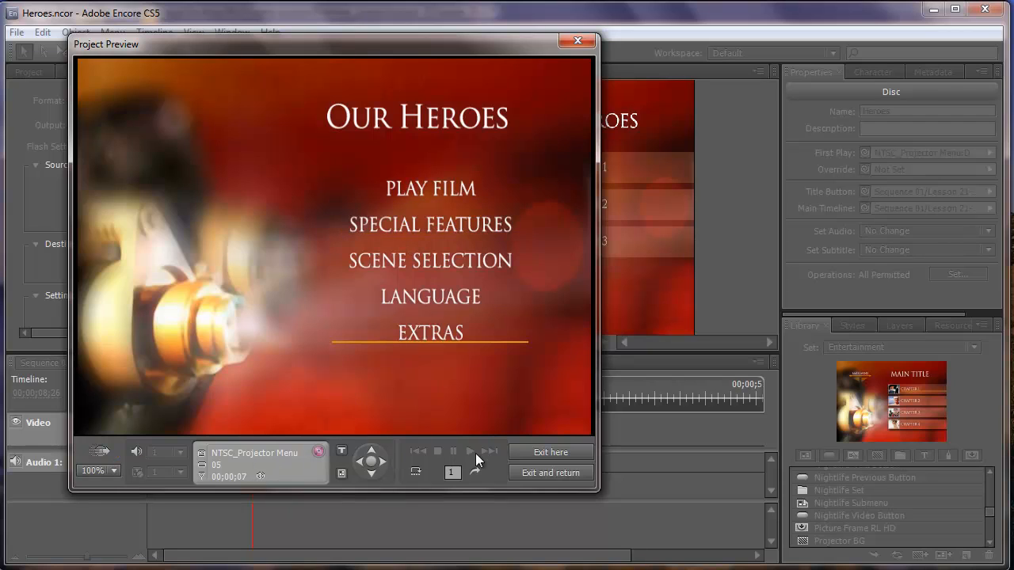
pyautogui.click(413, 268)
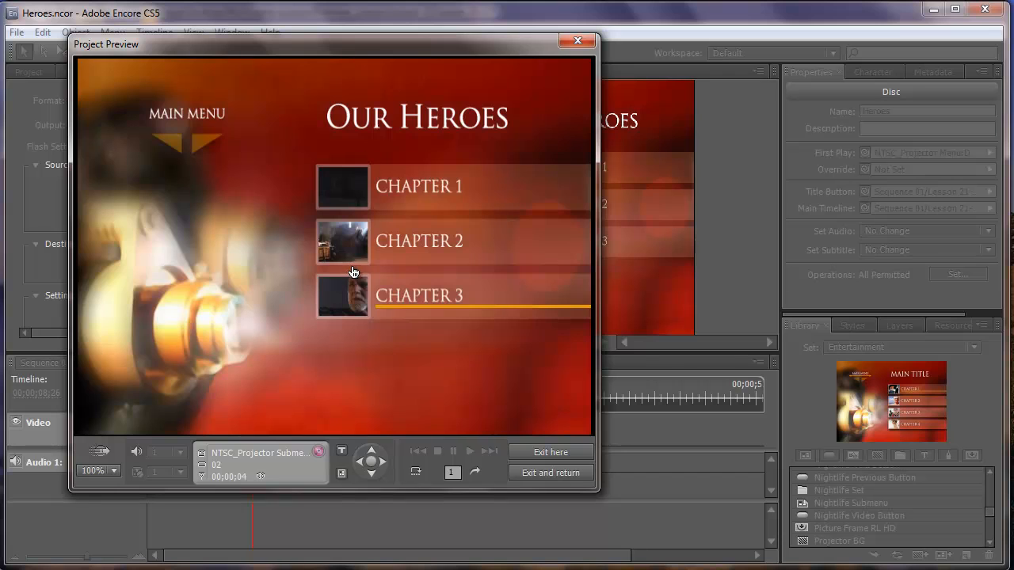
pyautogui.click(340, 301)
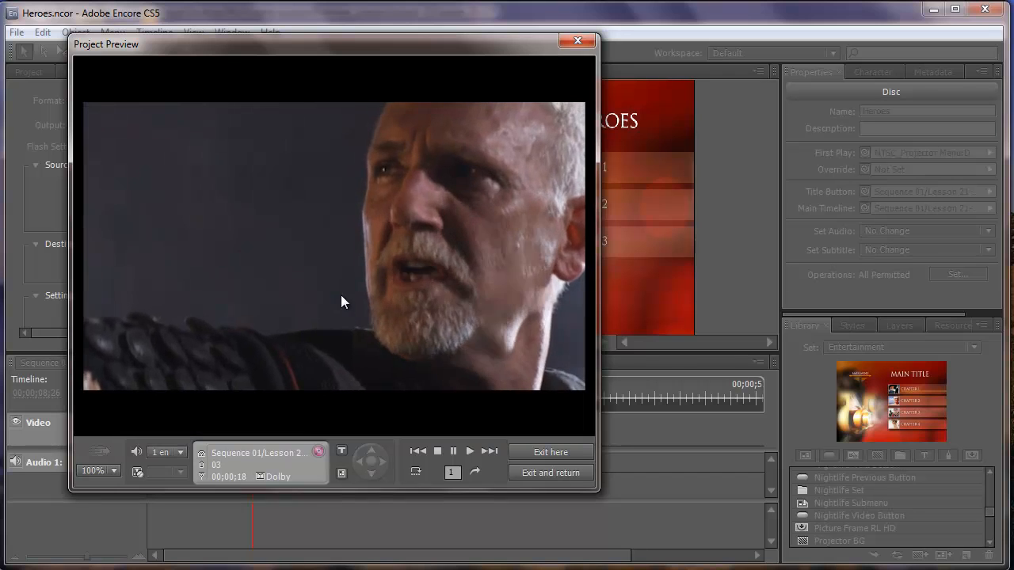
pyautogui.click(434, 452)
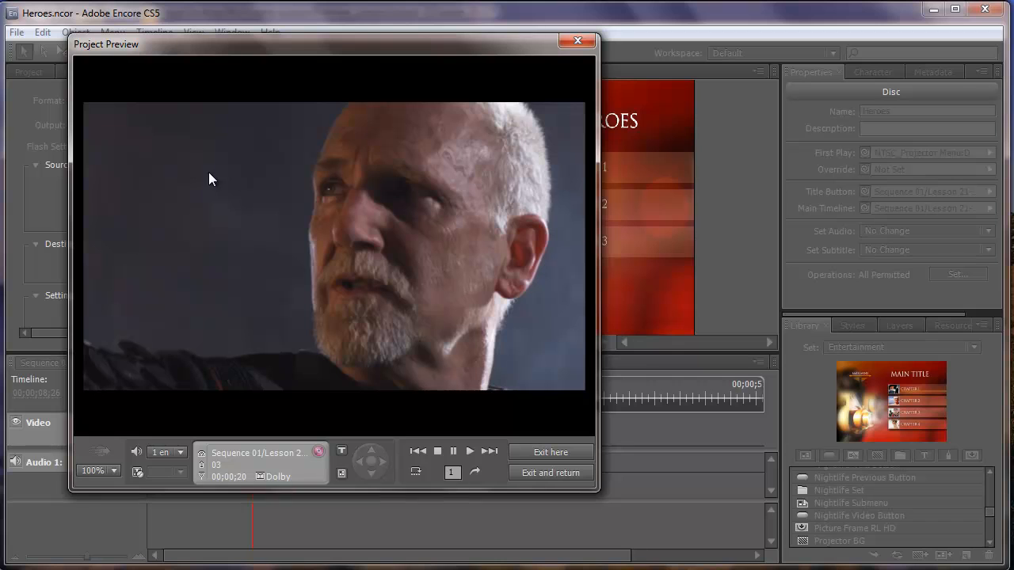
pyautogui.click(577, 41)
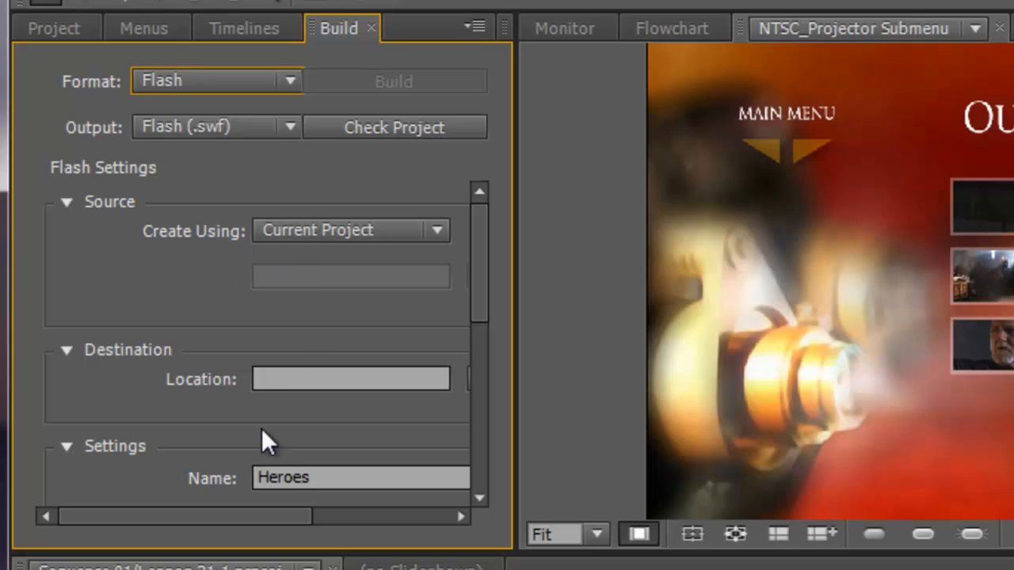
# Step: Set the Flash build's video format to FLV and choose the corporate1 template
pyautogui.moveTo(483, 234); pyautogui.dragTo(493, 327)
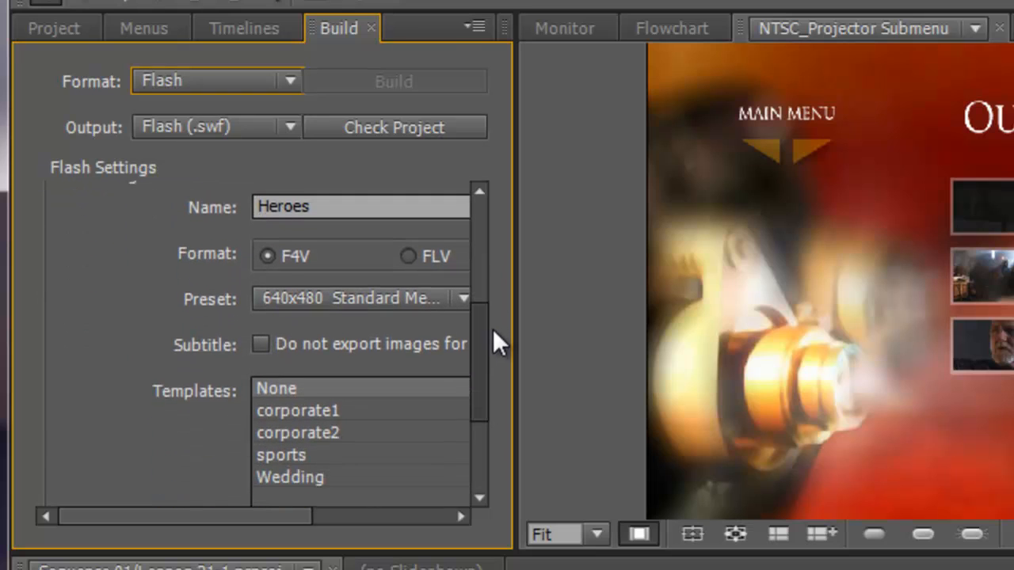
pyautogui.click(408, 252)
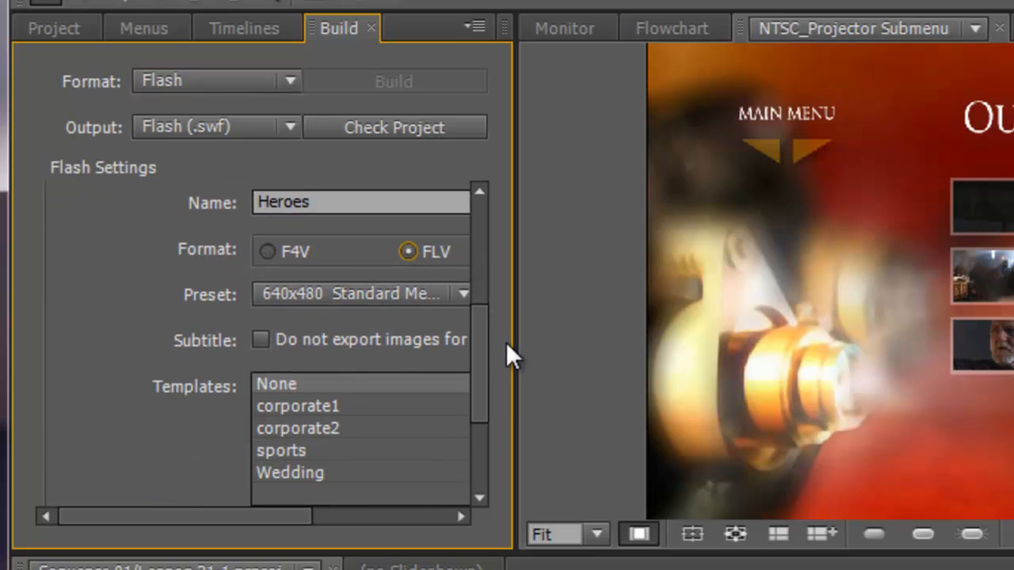
pyautogui.moveTo(476, 324); pyautogui.dragTo(483, 384)
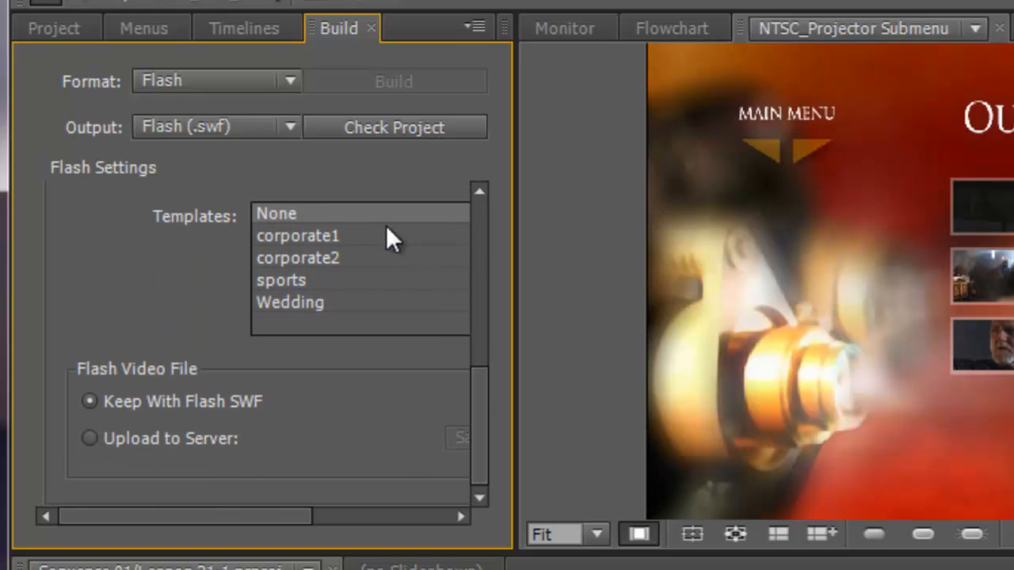
pyautogui.click(297, 237)
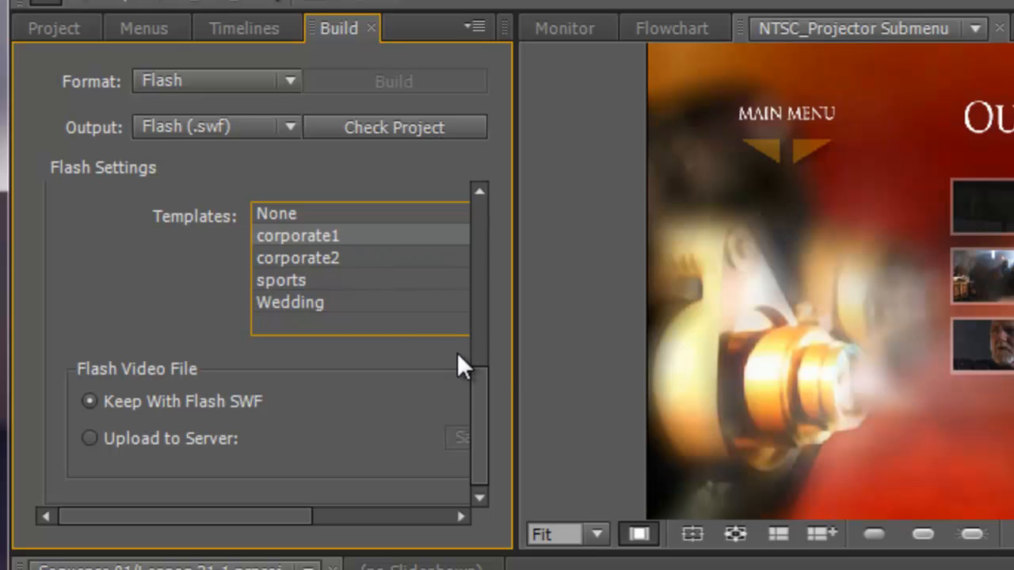
# Step: Create a folder named Heroes on the Desktop and set it as the Flash build's destination location
pyautogui.moveTo(480, 400); pyautogui.dragTo(459, 232)
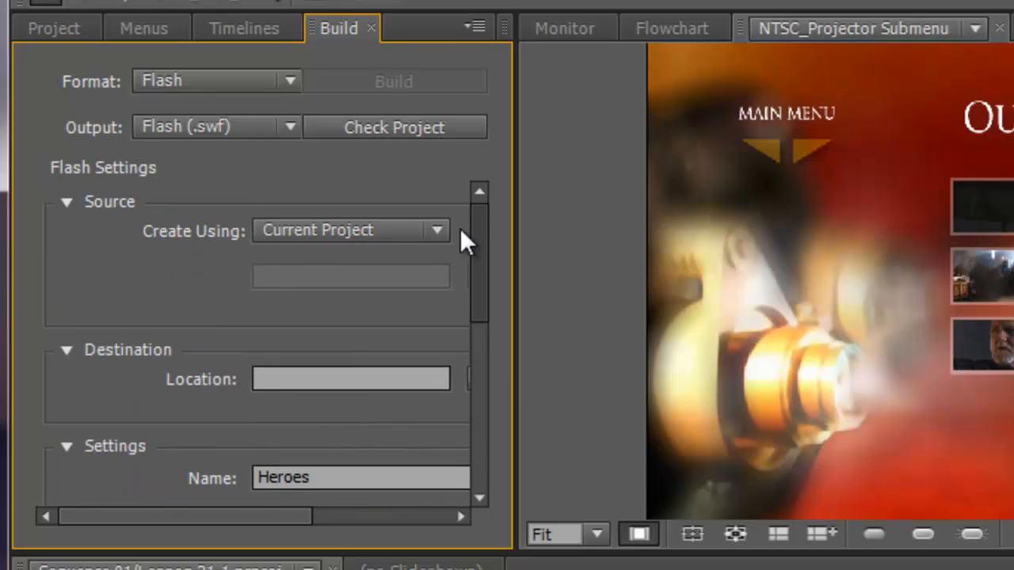
pyautogui.click(293, 380)
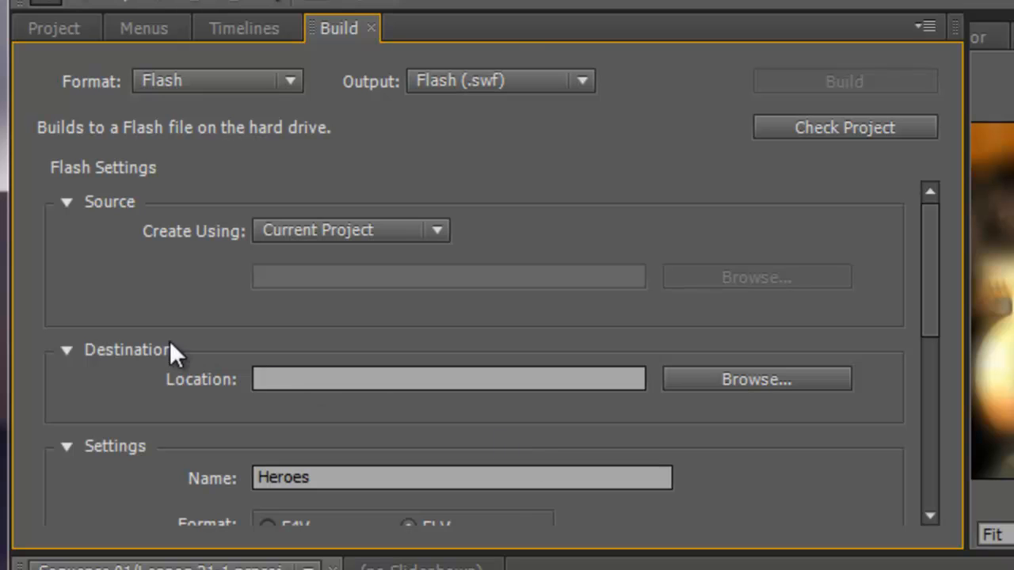
pyautogui.click(765, 379)
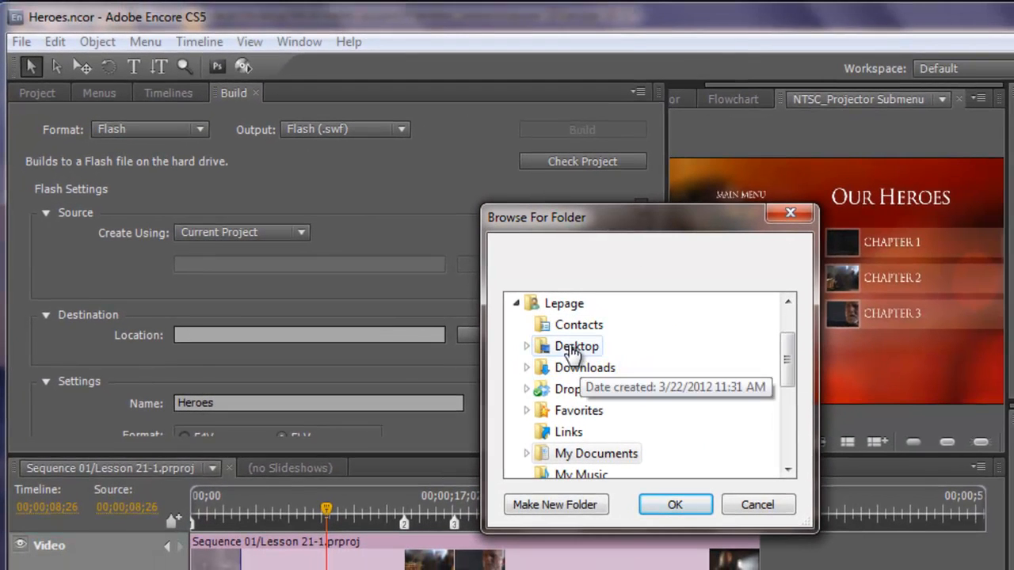
pyautogui.click(577, 348)
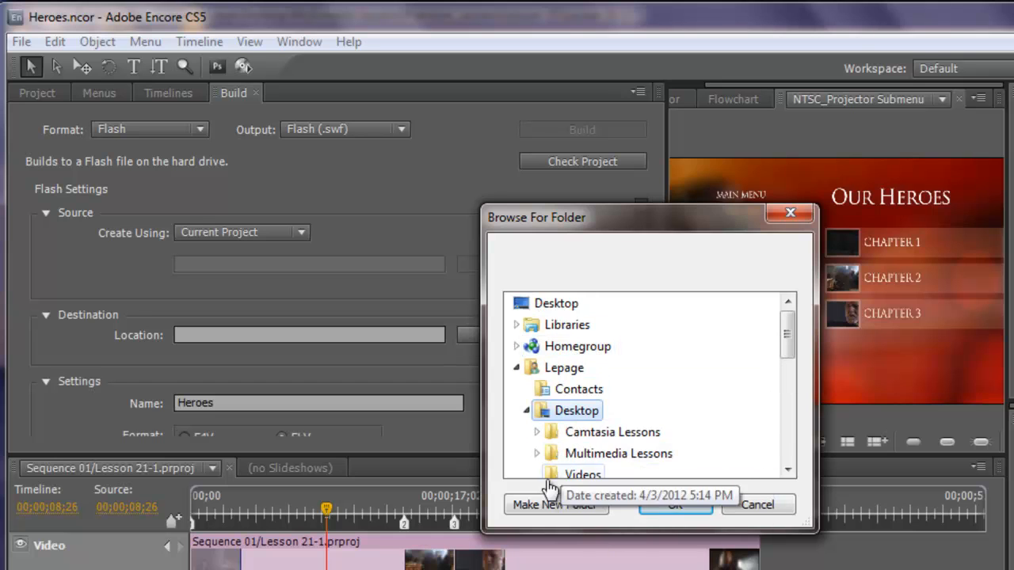
pyautogui.click(550, 504)
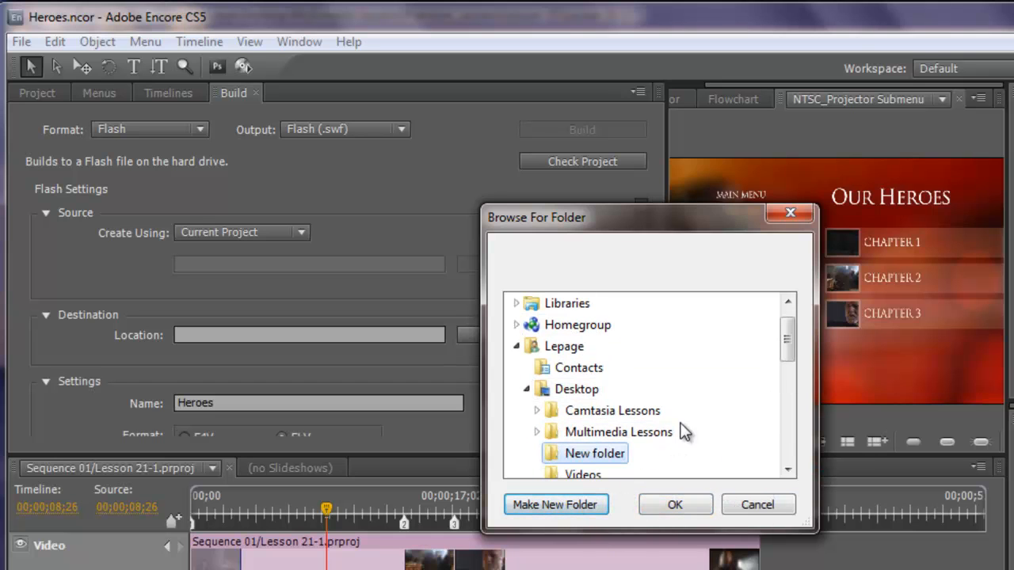
pyautogui.scroll(-1, 608, 456)
pyautogui.rightClick(613, 434)
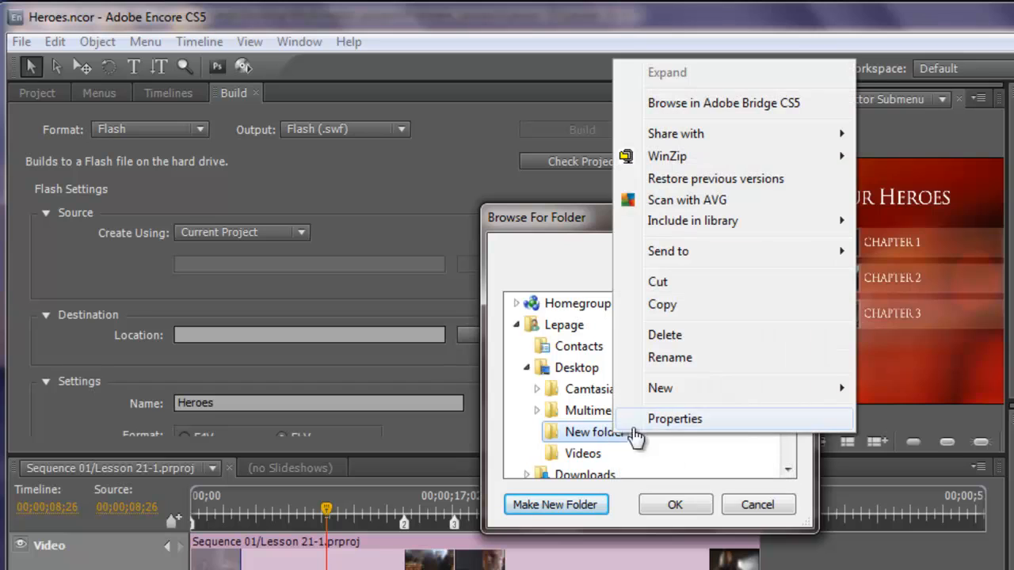
pyautogui.click(671, 360)
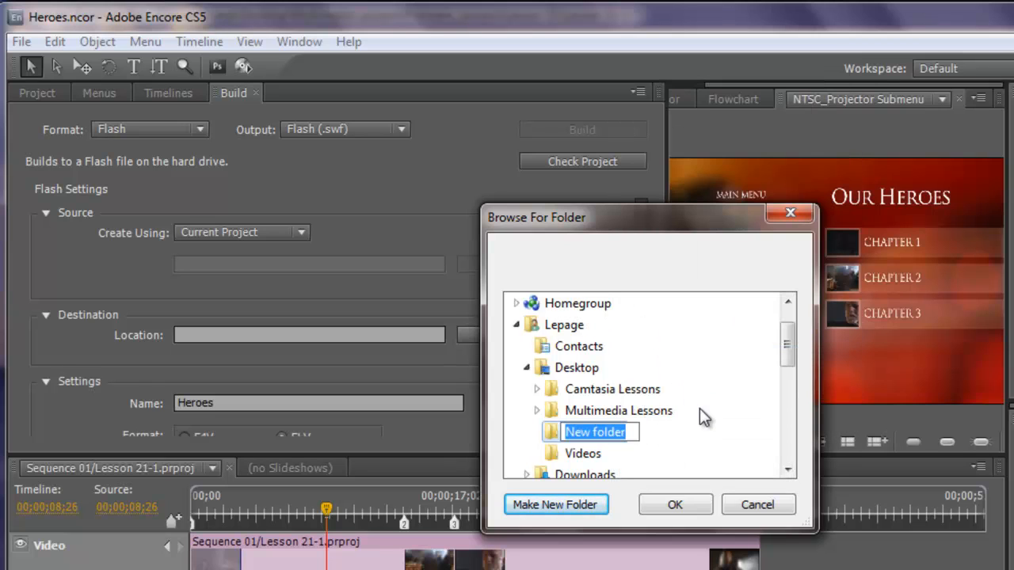
pyautogui.write('Heroes')
pyautogui.click(673, 504)
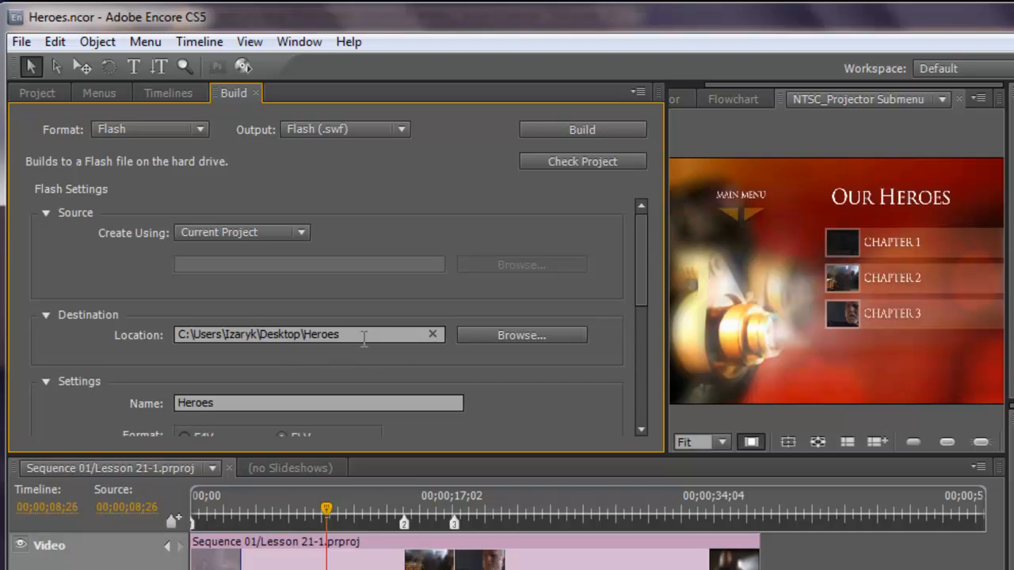
# Step: Start the build to examine the project check's list of problems, rerun the check, and close it
pyautogui.click(555, 127)
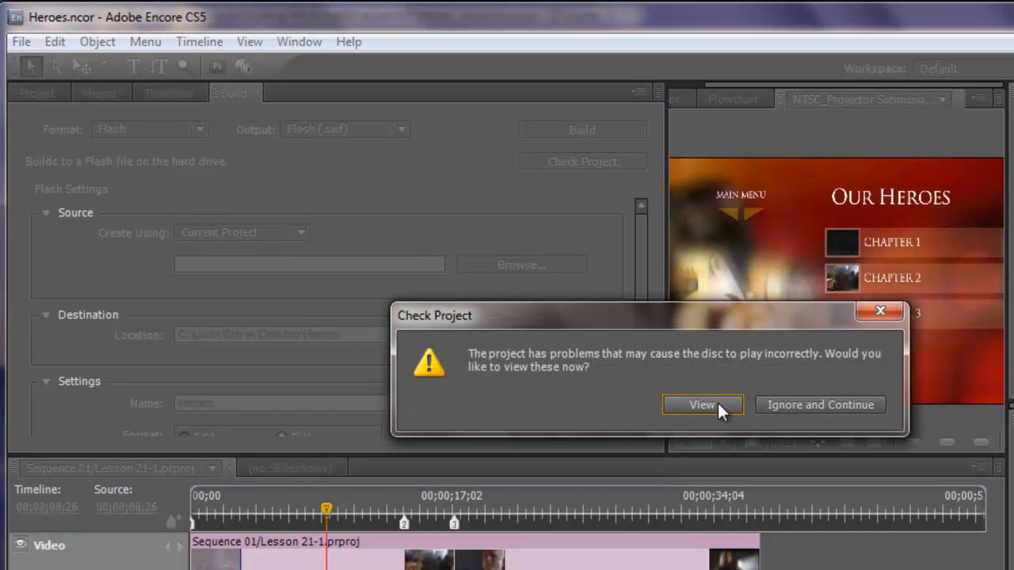
pyautogui.click(689, 407)
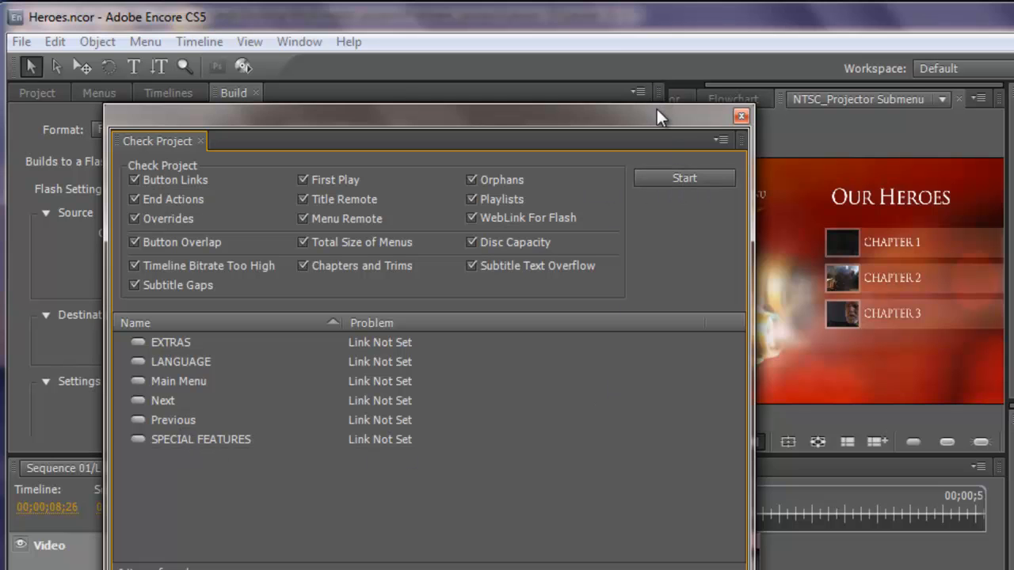
pyautogui.moveTo(656, 108); pyautogui.dragTo(671, 91)
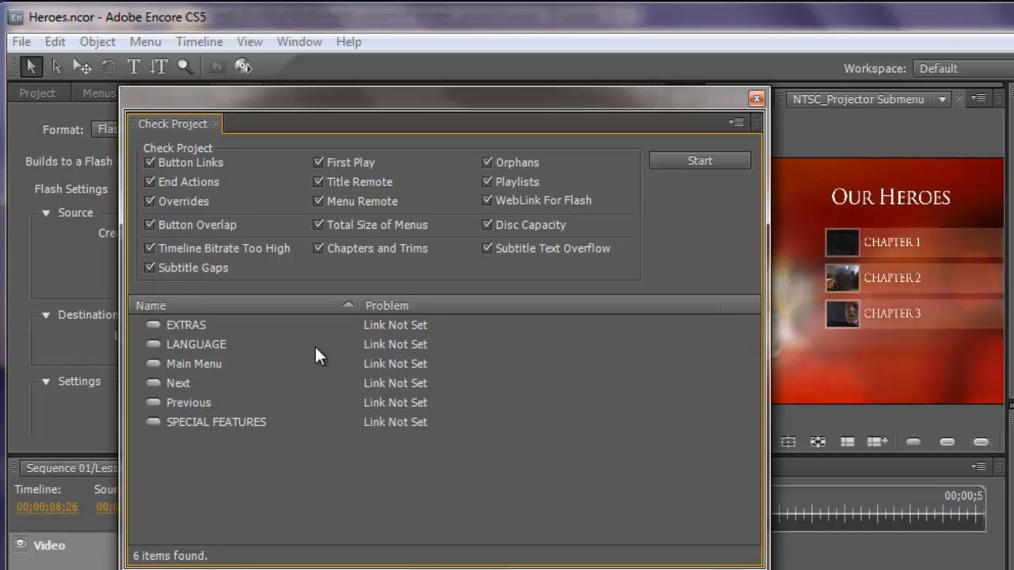
pyautogui.click(702, 161)
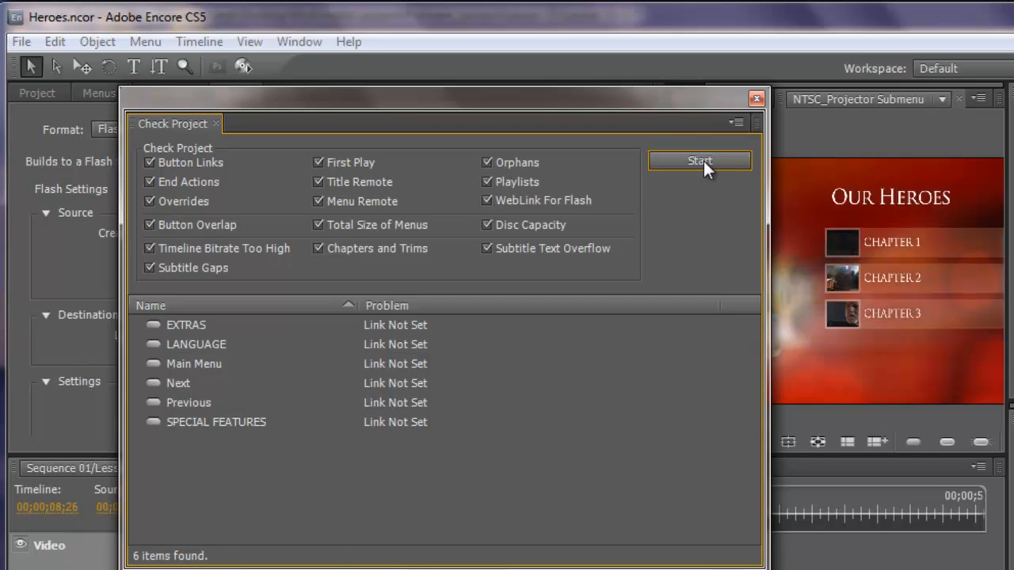
pyautogui.click(757, 98)
# Step: Build the Flash project, ignoring the project check problems, and dismiss the completed build progress
pyautogui.click(583, 130)
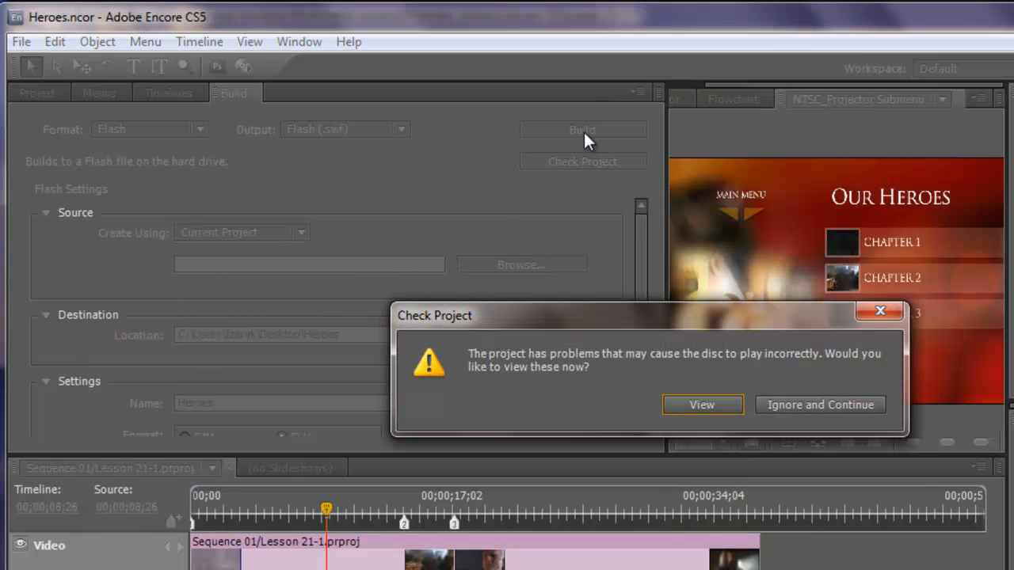
pyautogui.click(797, 407)
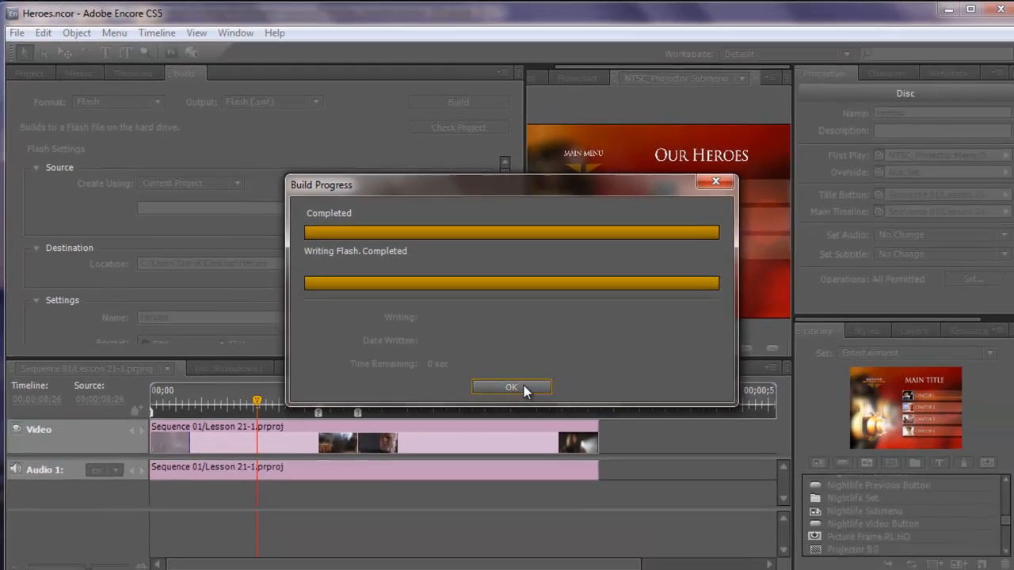
pyautogui.click(649, 491)
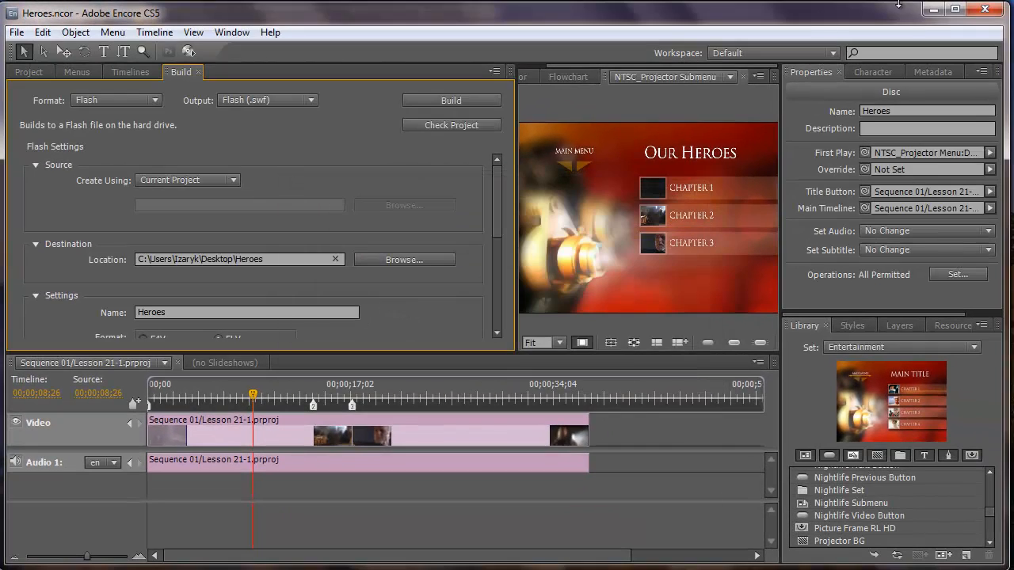
# Step: Switch to the Desktop and examine the exported files in the Heroes folder, including its Sources subfolder
pyautogui.click(933, 9)
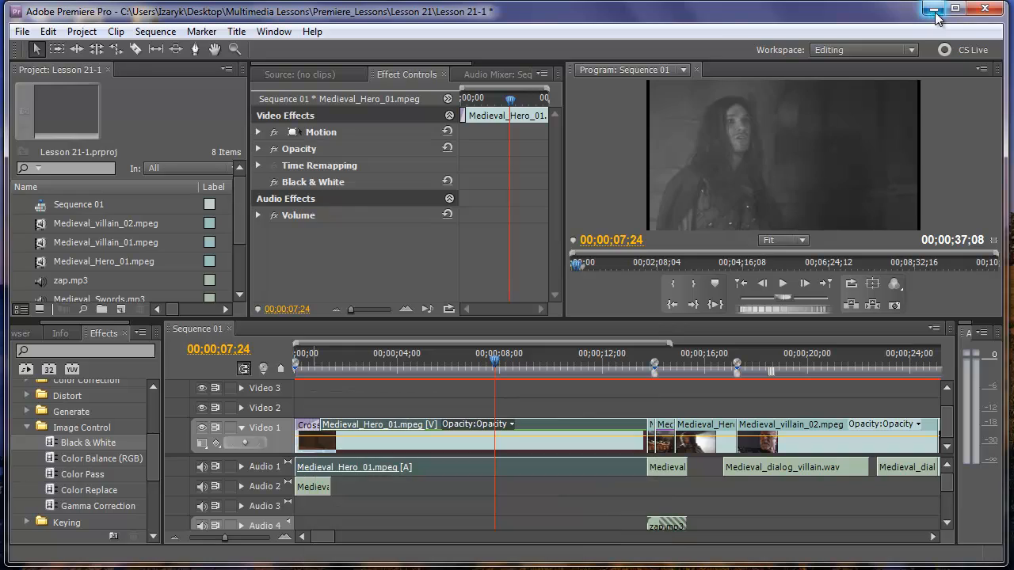
pyautogui.click(933, 9)
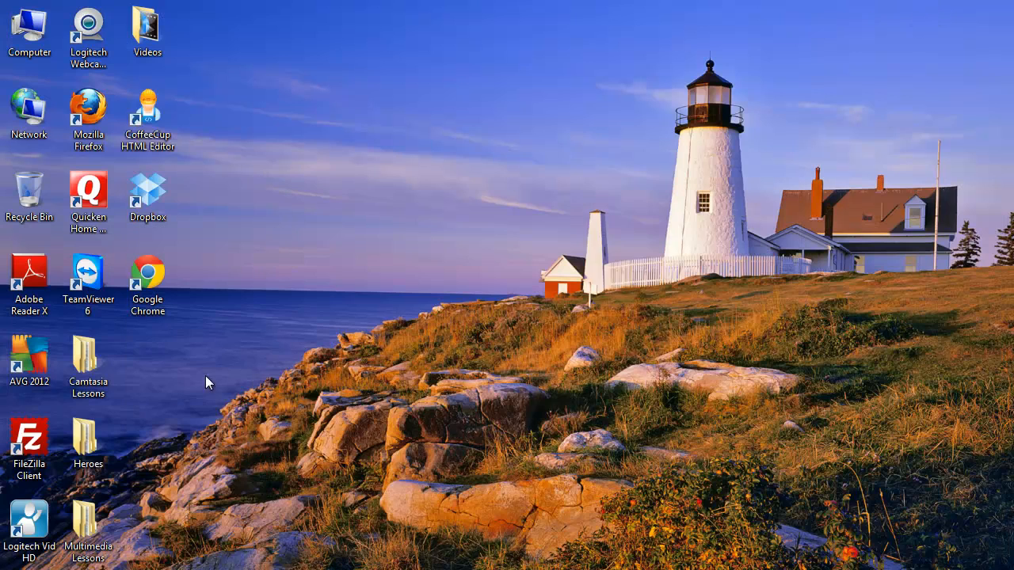
pyautogui.doubleClick(85, 439)
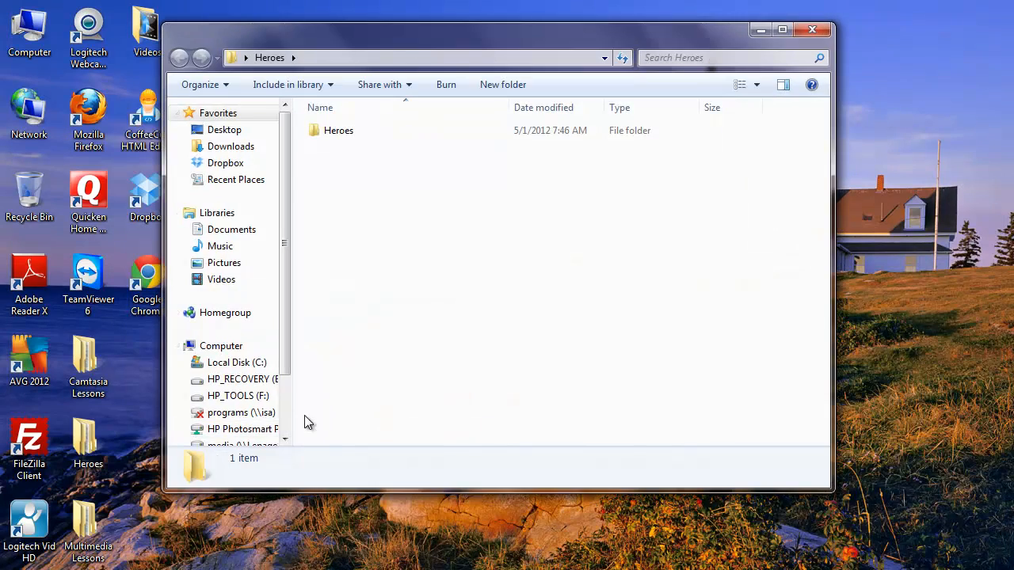
pyautogui.doubleClick(339, 130)
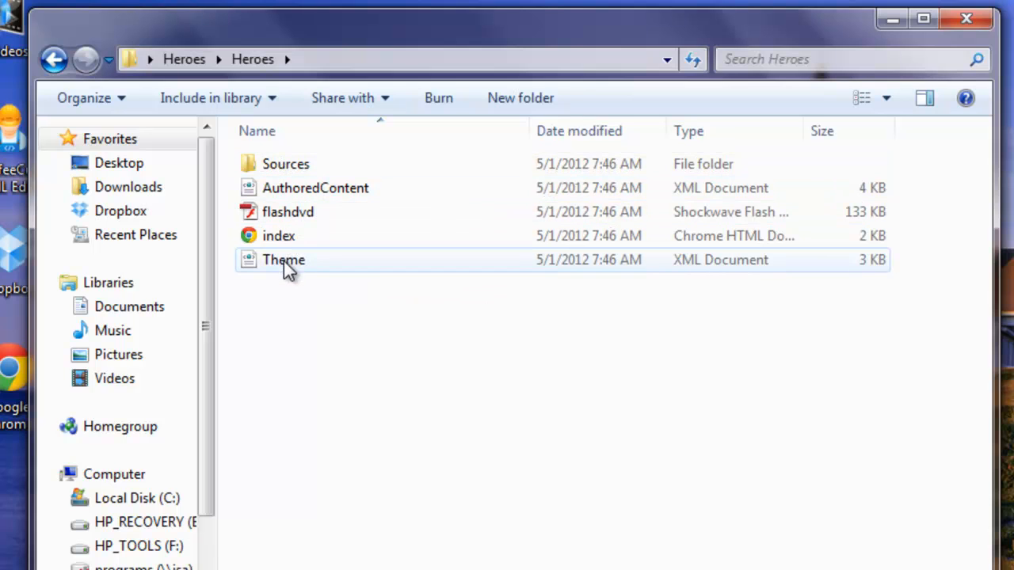
pyautogui.doubleClick(270, 161)
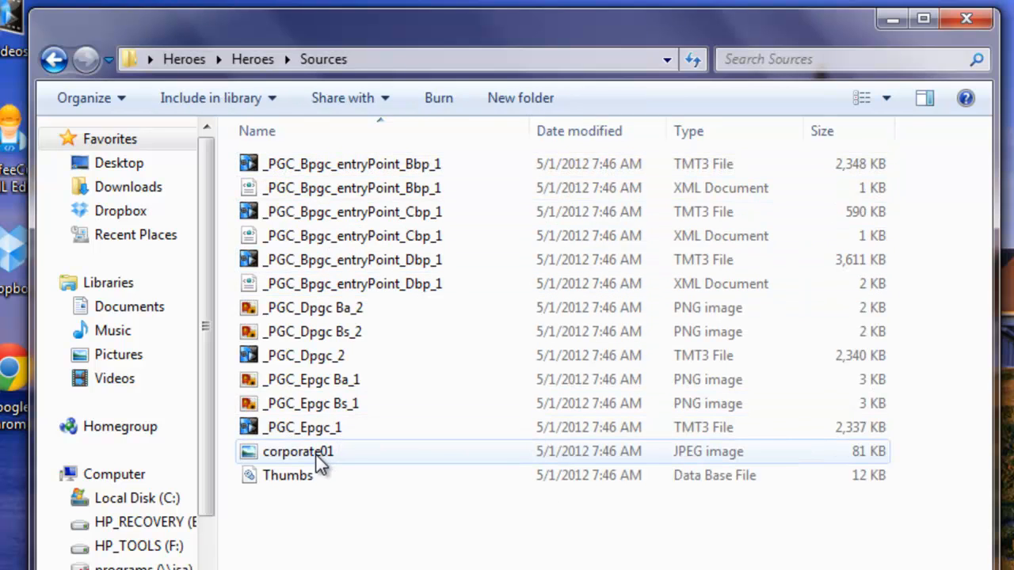
pyautogui.click(56, 61)
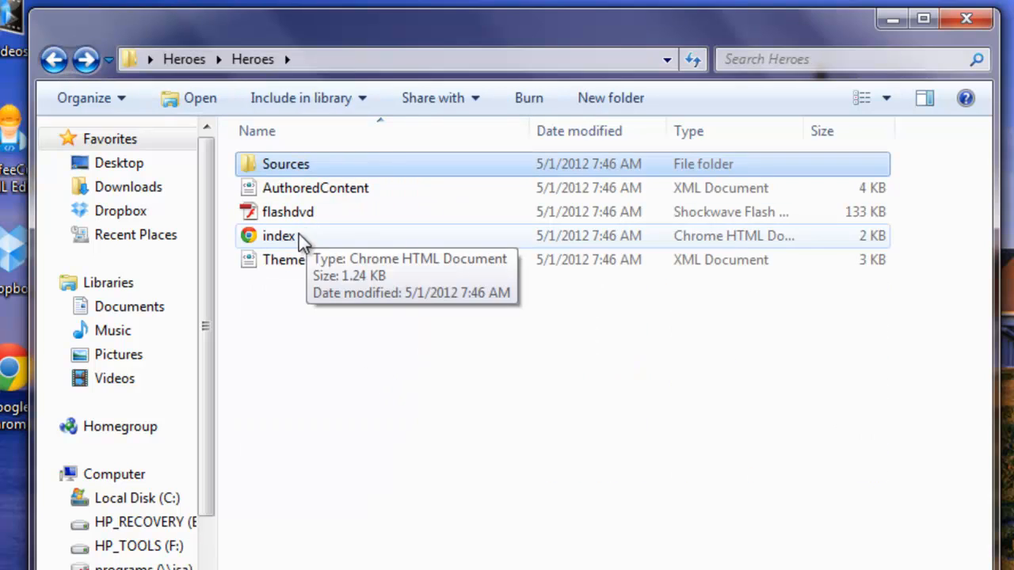
# Step: Open the exported index page in Chrome and test the SCENE SELECTION, CHAPTER 2 and Title controls
pyautogui.doubleClick(250, 235)
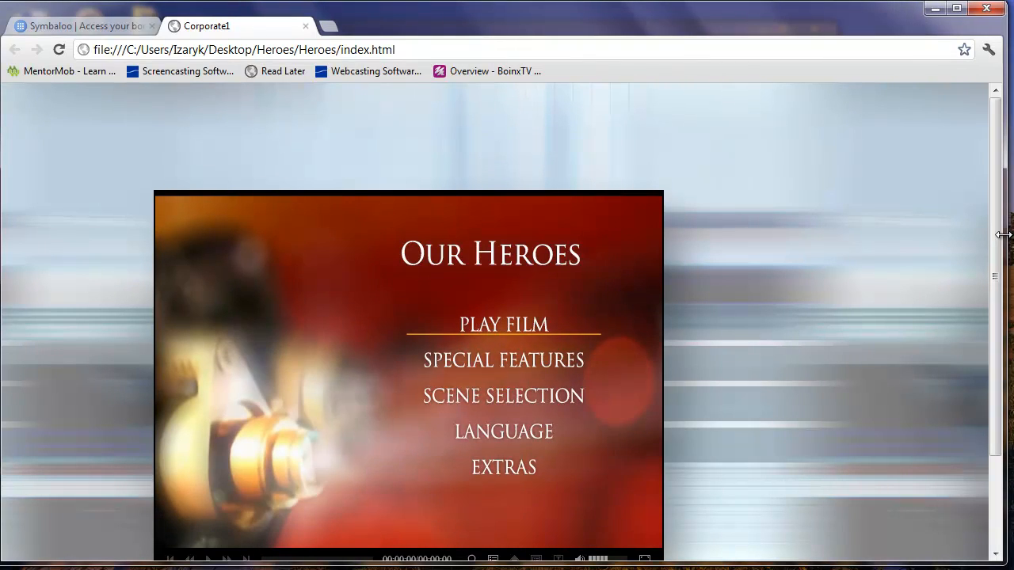
pyautogui.moveTo(996, 193); pyautogui.dragTo(978, 242)
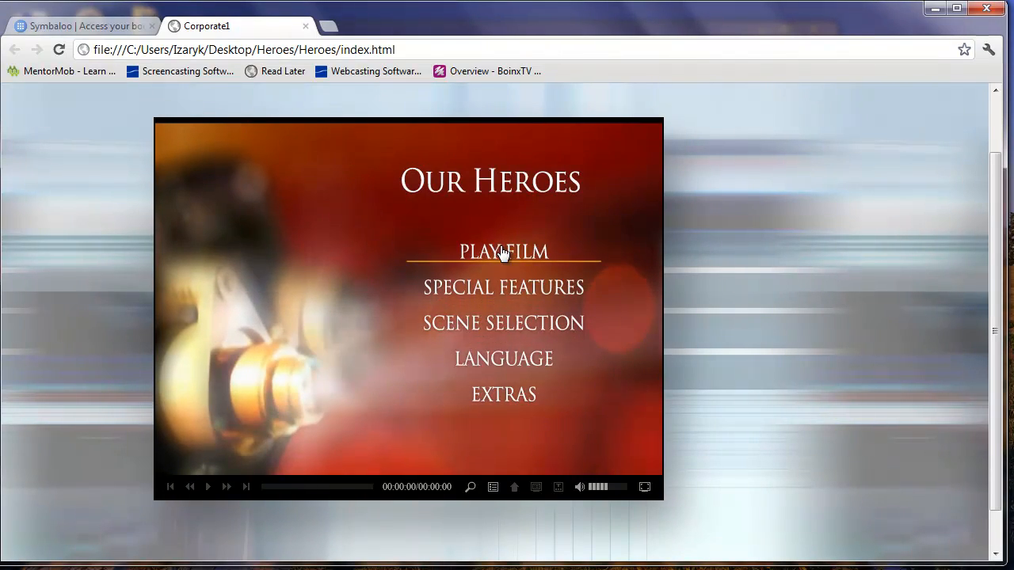
pyautogui.click(502, 327)
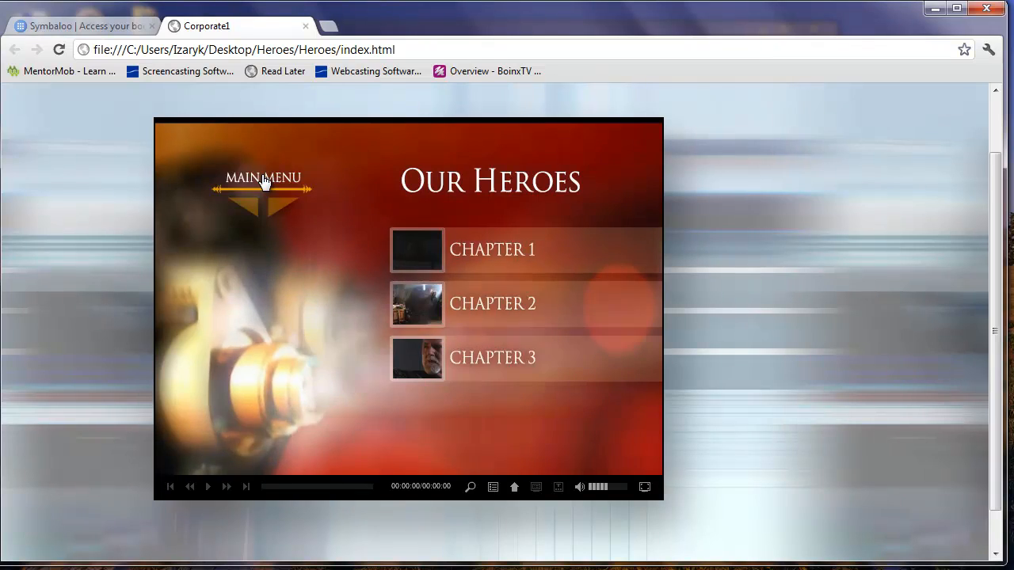
pyautogui.click(489, 305)
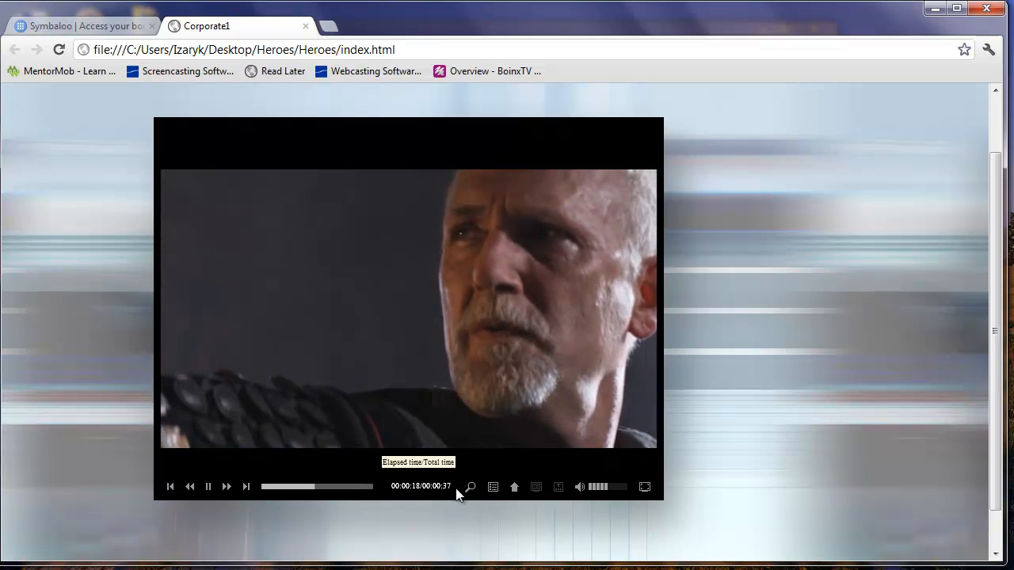
pyautogui.click(493, 488)
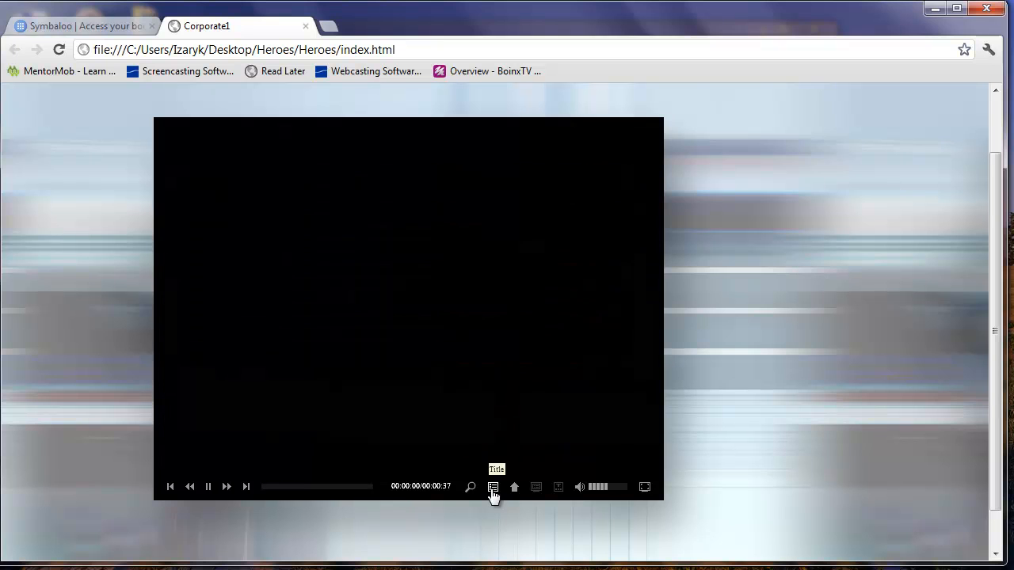